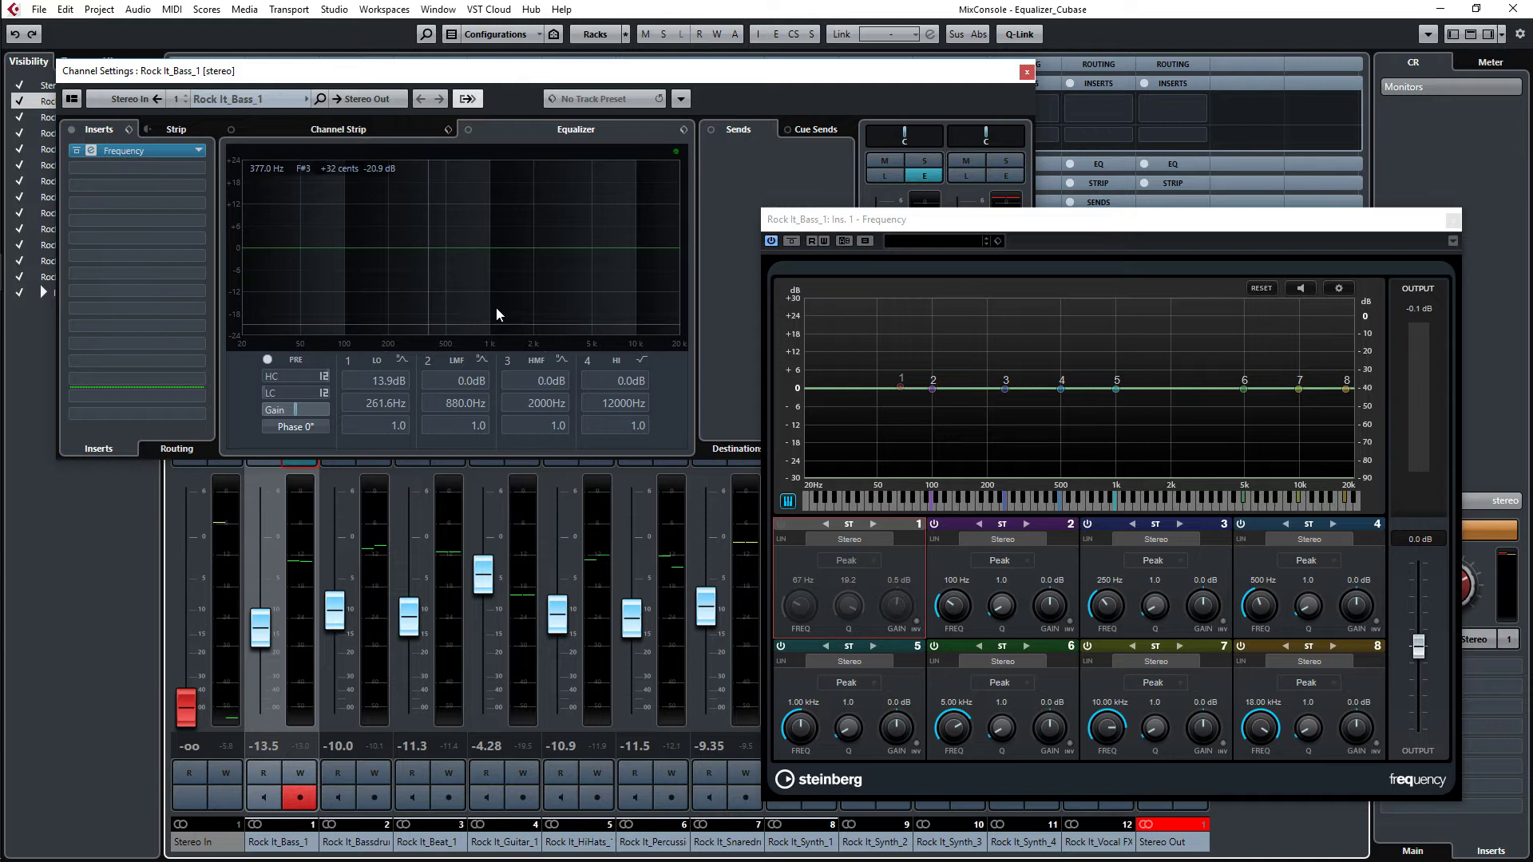
# - Place the Frequency EQ window up-right and the Rock It_Bass_1 Channel Settings window beside it
pyautogui.moveTo(943, 234); pyautogui.dragTo(947, 228)
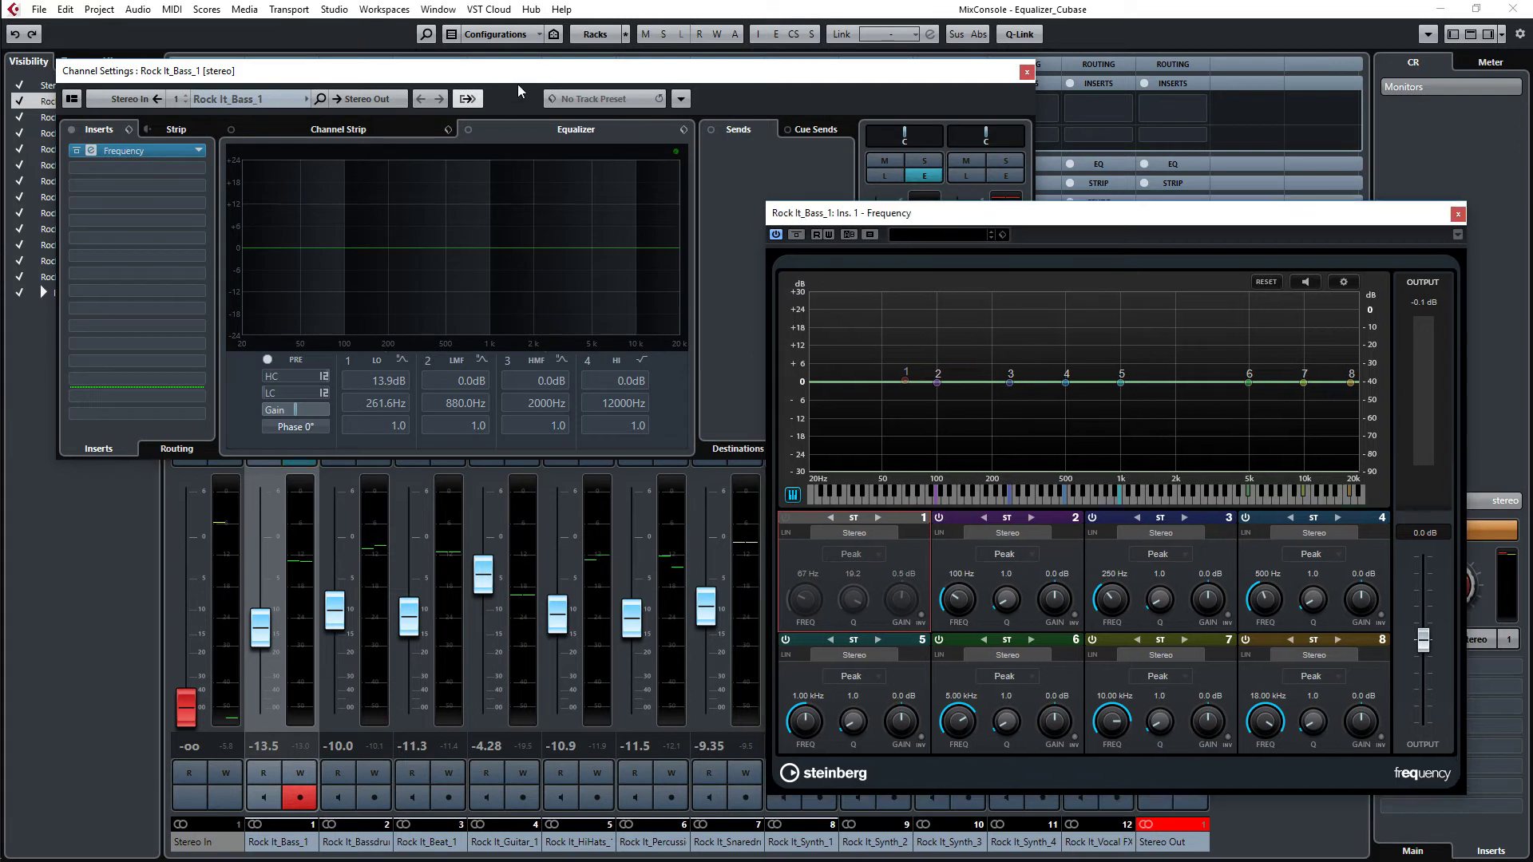
pyautogui.moveTo(541, 77); pyautogui.dragTo(517, 89)
# - Bring Rock It_Bass_1's Frequency EQ window back in front of the mixer
pyautogui.click(1041, 8)
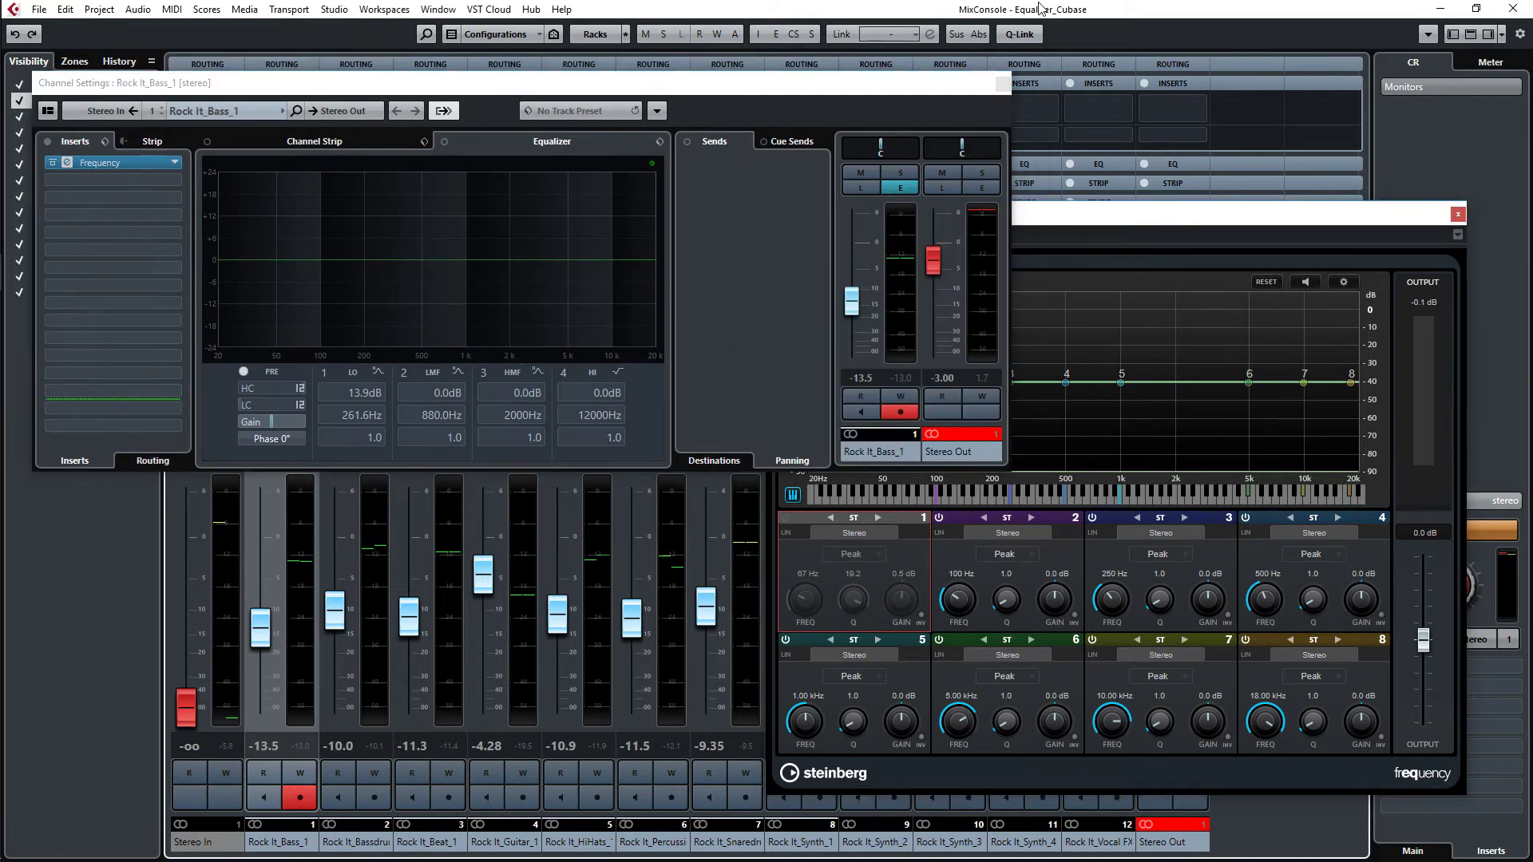
pyautogui.click(1203, 217)
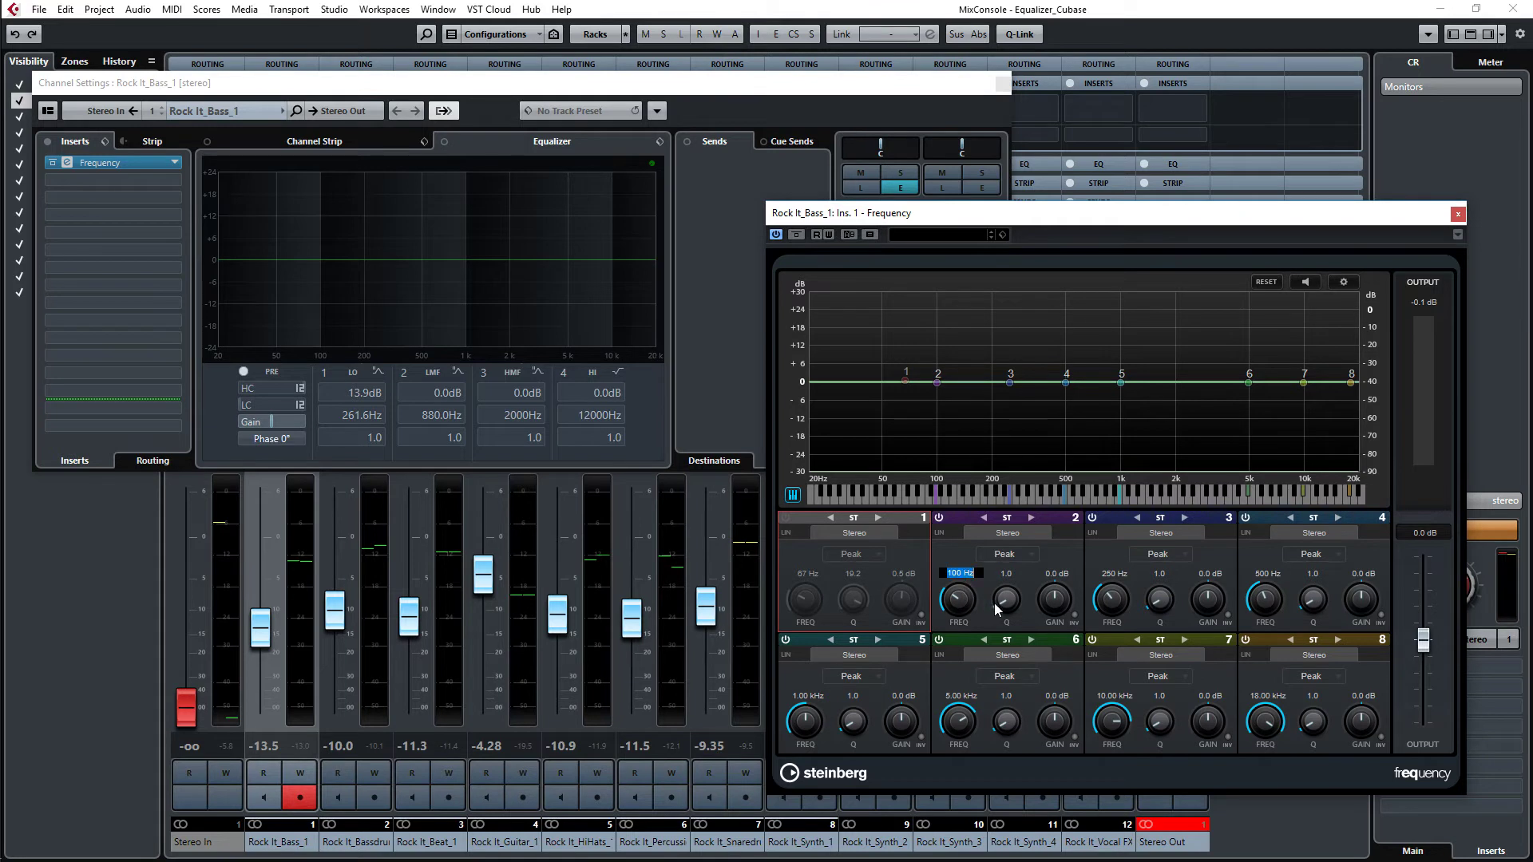
# - Make Frequency band 2 a 440 Hz cut with -13.3 dB gain and Q 8.1
pyautogui.write('440')
pyautogui.press('Return')
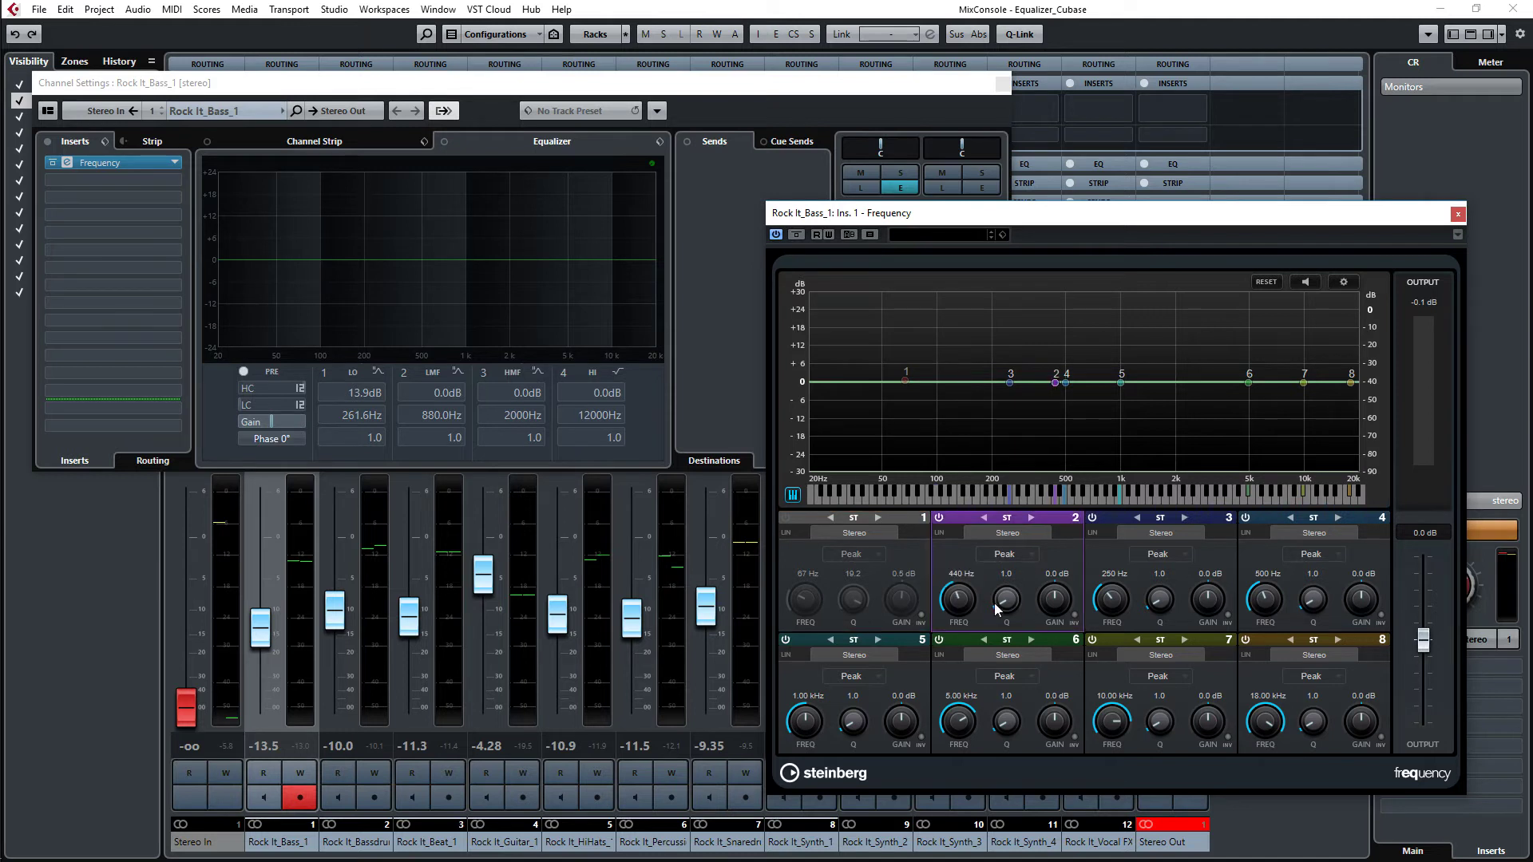
pyautogui.scroll(-8, 1051, 611)
pyautogui.moveTo(1051, 612); pyautogui.dragTo(1052, 641)
pyautogui.scroll(10, 1006, 611)
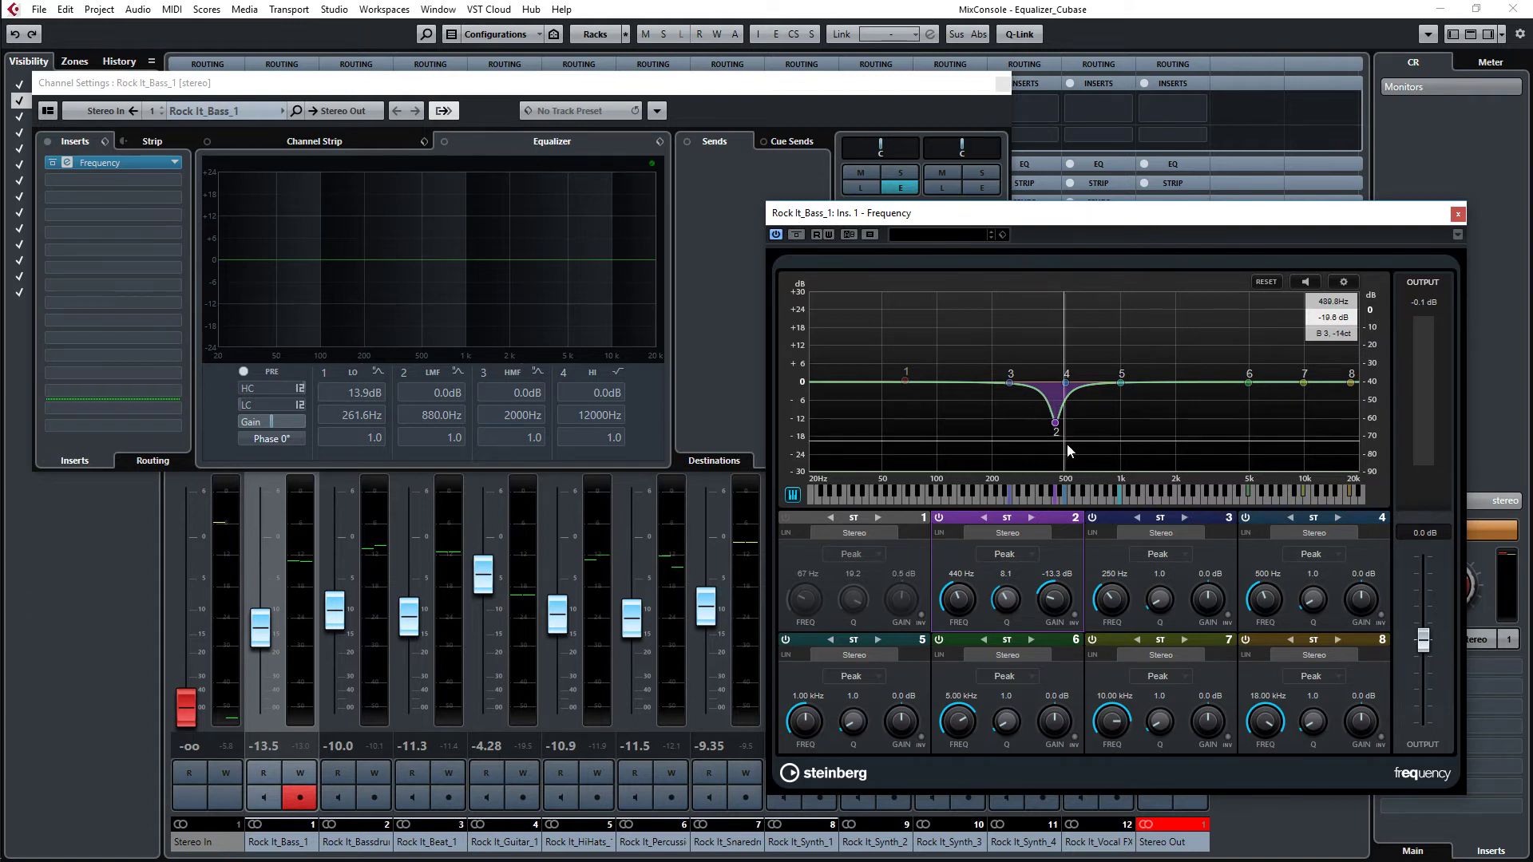
# - Set the channel EQ's LMF frequency to the note F#5 (1480 Hz)
pyautogui.click(333, 231)
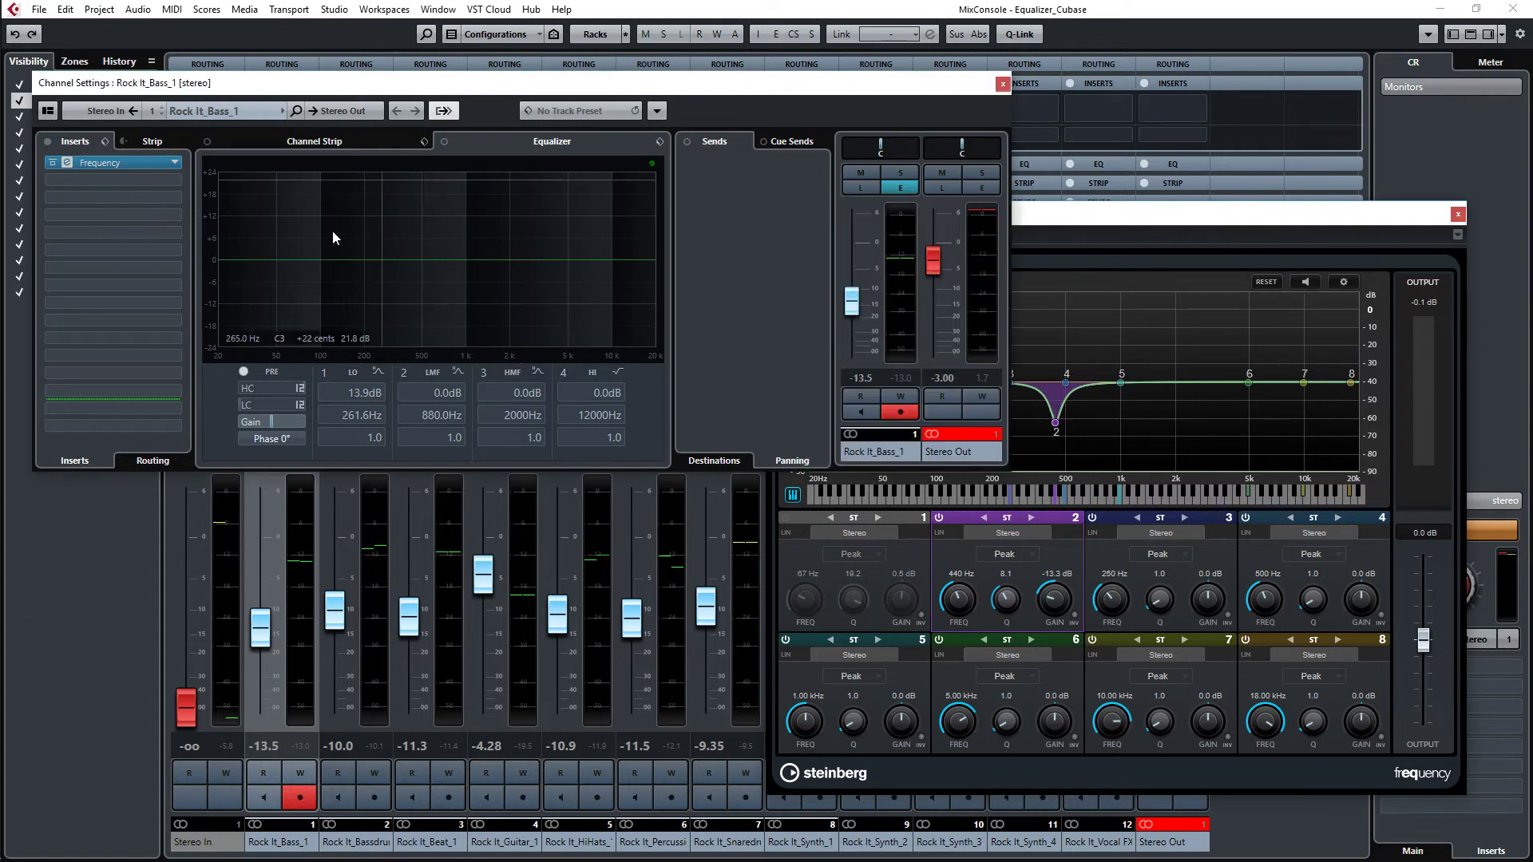
pyautogui.click(447, 414)
pyautogui.write('440')
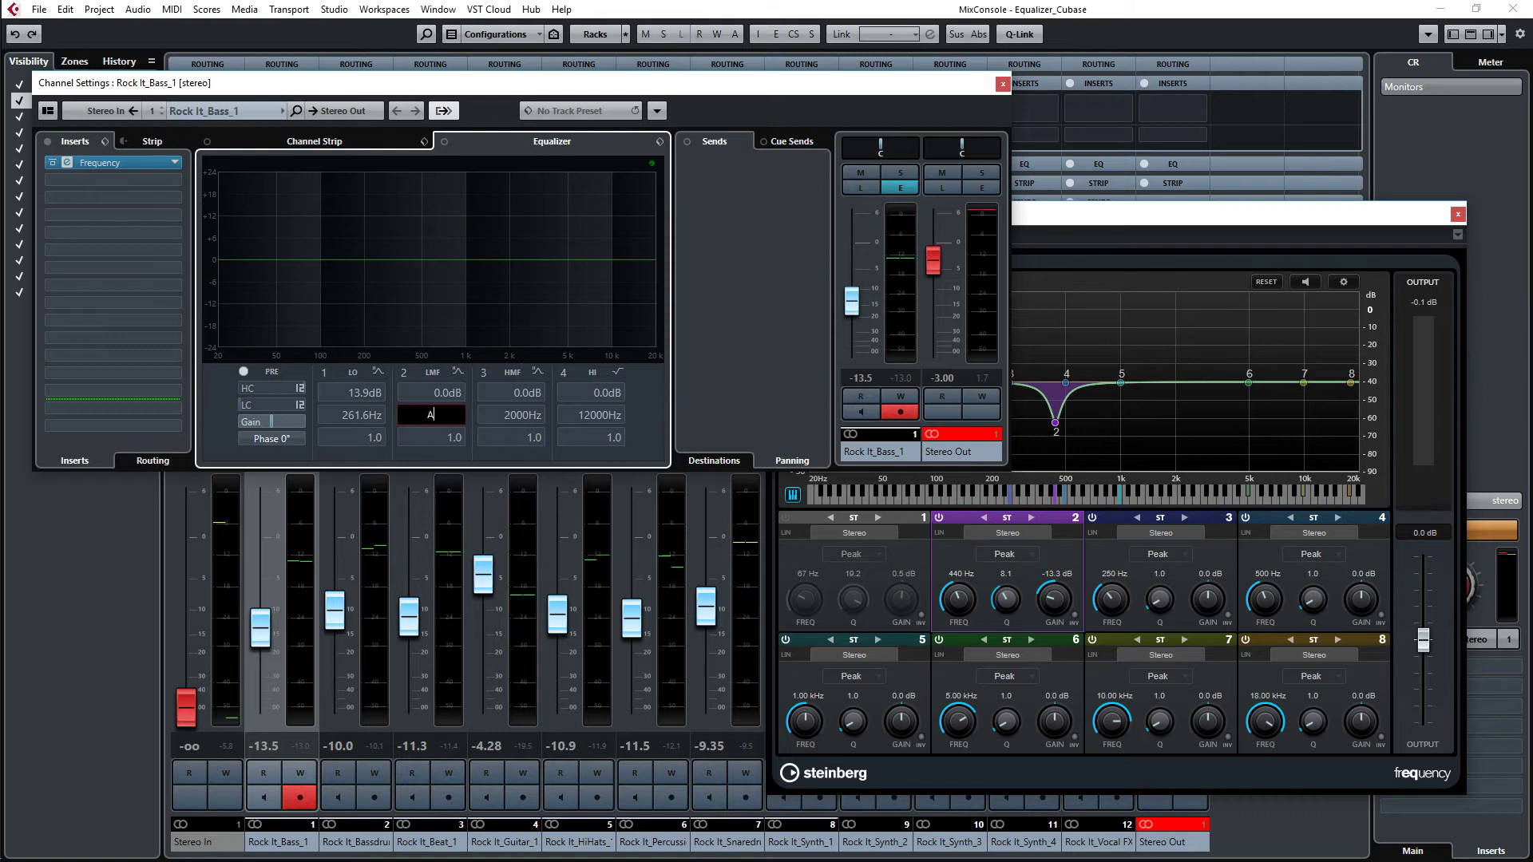
pyautogui.press('Return')
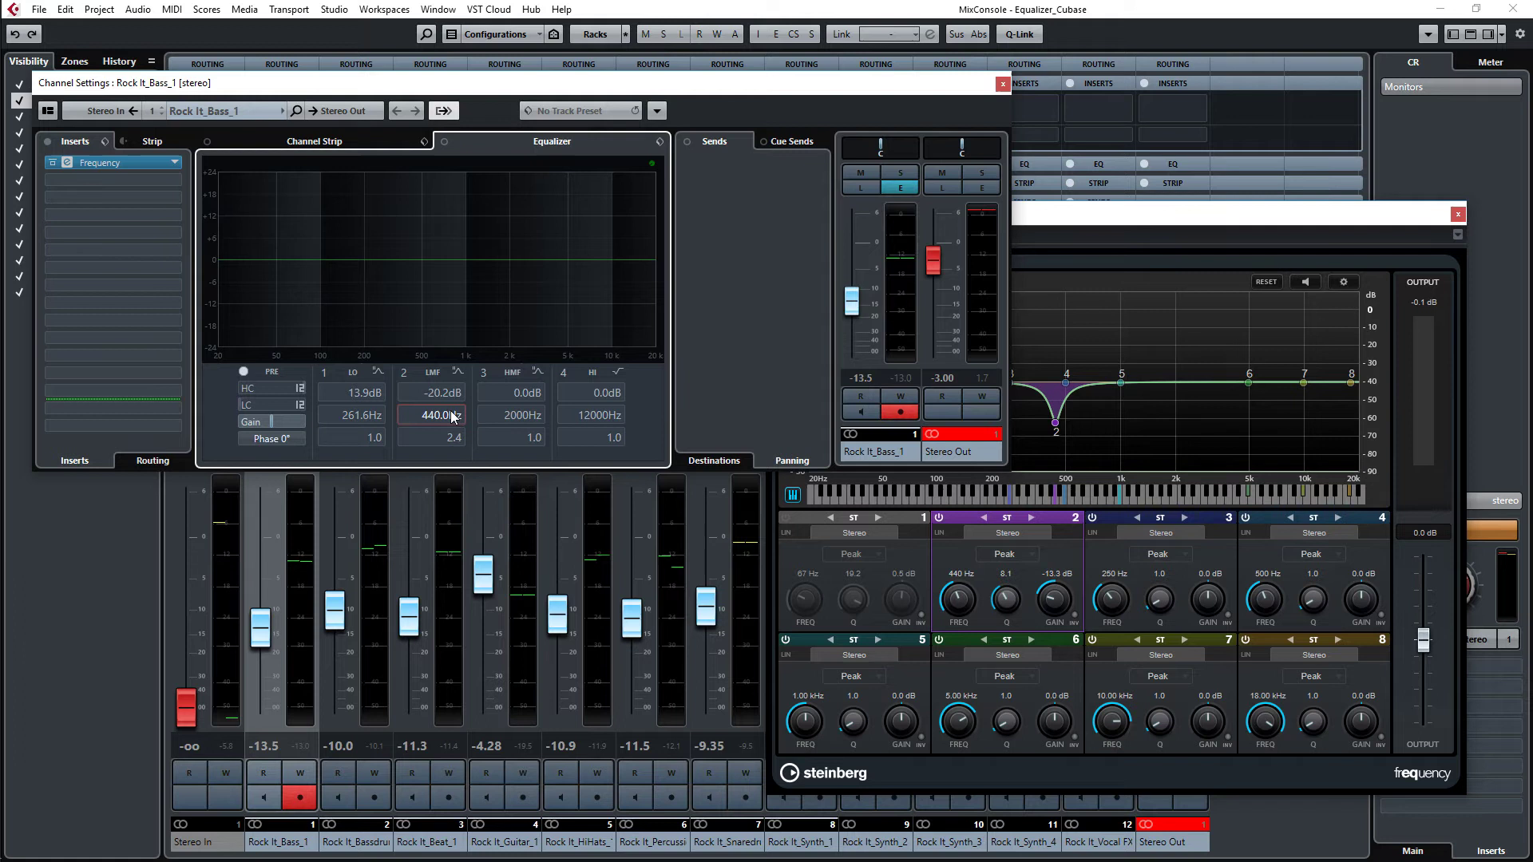
pyautogui.click(453, 419)
pyautogui.write('F')
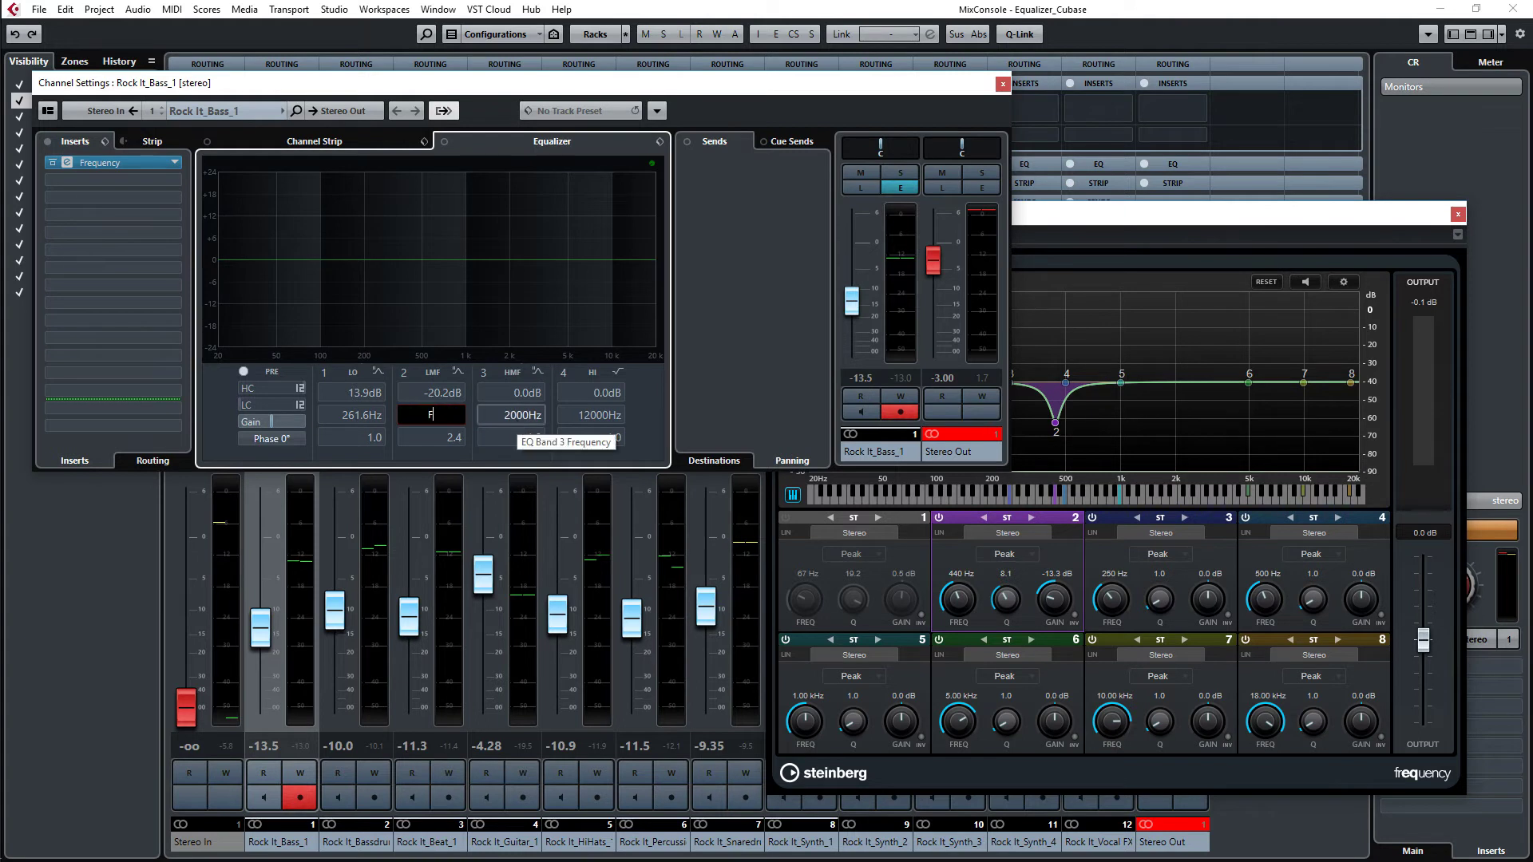
pyautogui.write('#5')
pyautogui.press('Return')
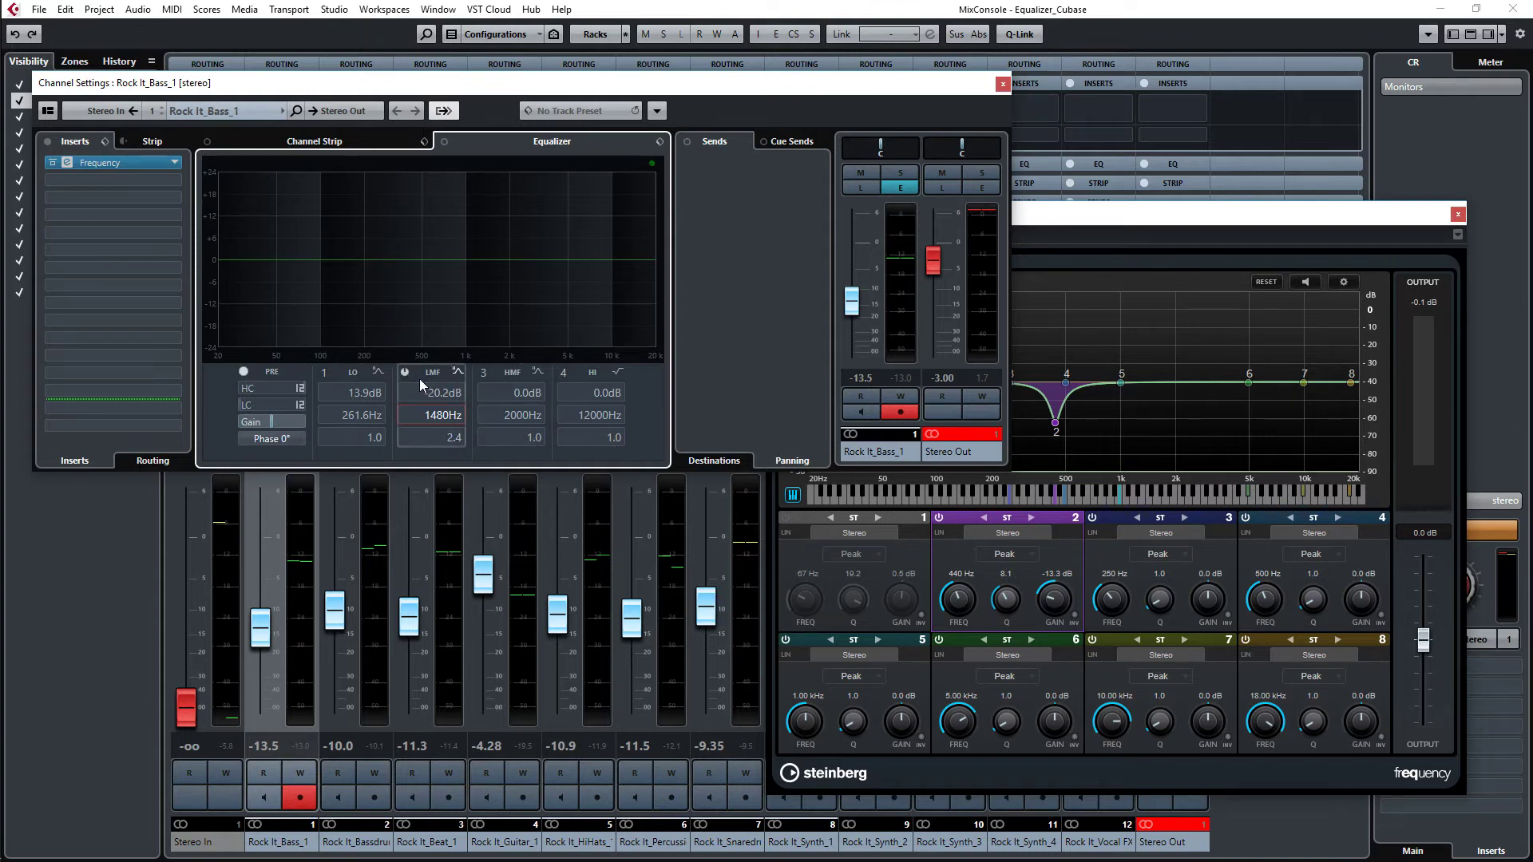
# - Keep the LMF filter type and switch the band on for a -20.2 dB cut
pyautogui.click(463, 373)
pyautogui.click(466, 387)
pyautogui.click(406, 374)
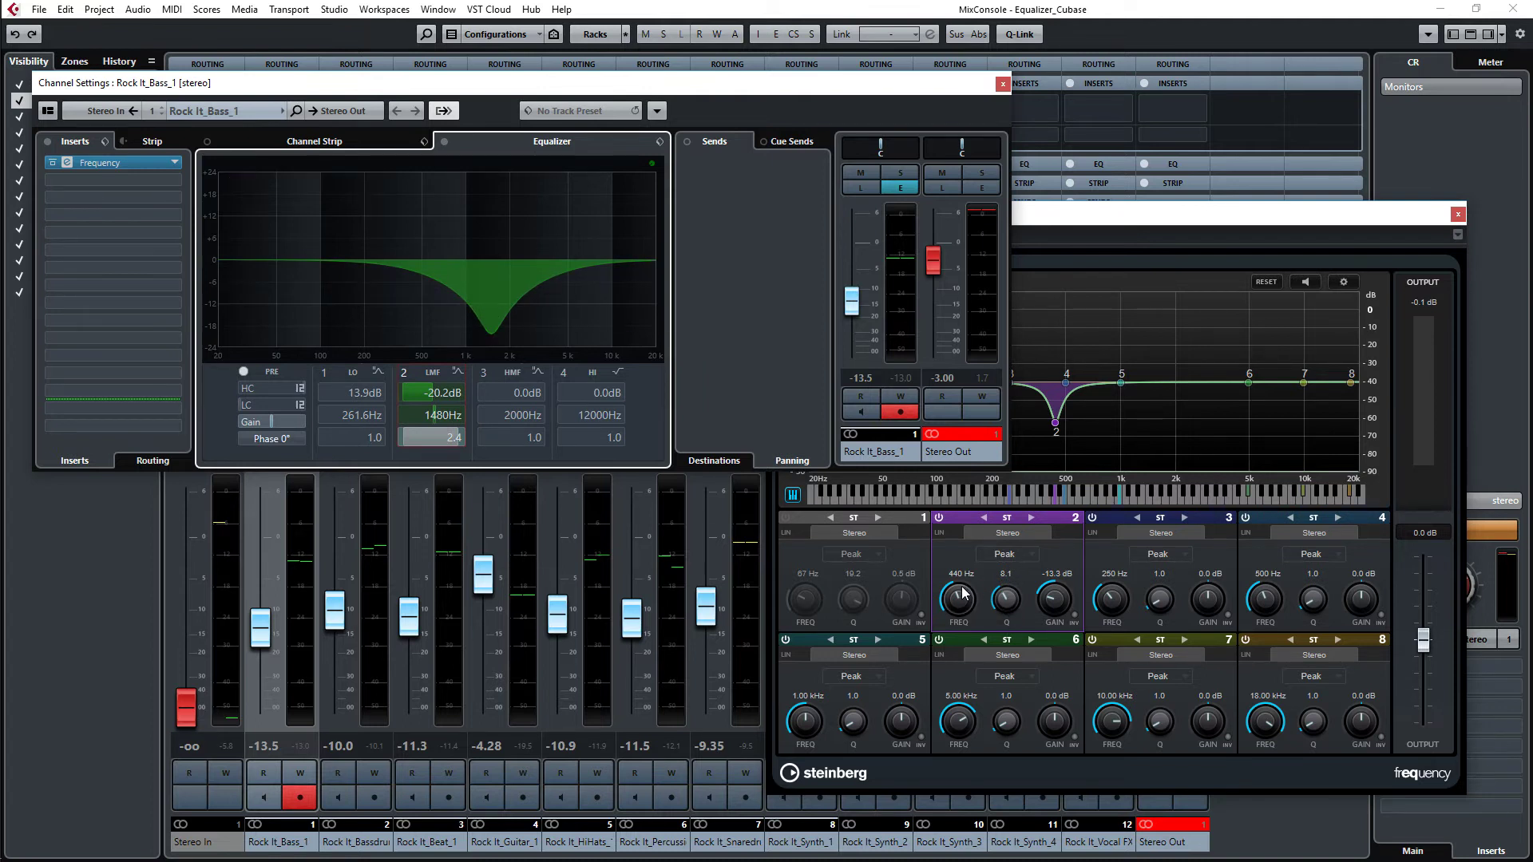
# - Retune the Frequency plugin's band 2 notch to 1480 Hz (1.48 kHz)
pyautogui.doubleClick(959, 573)
pyautogui.write('F')
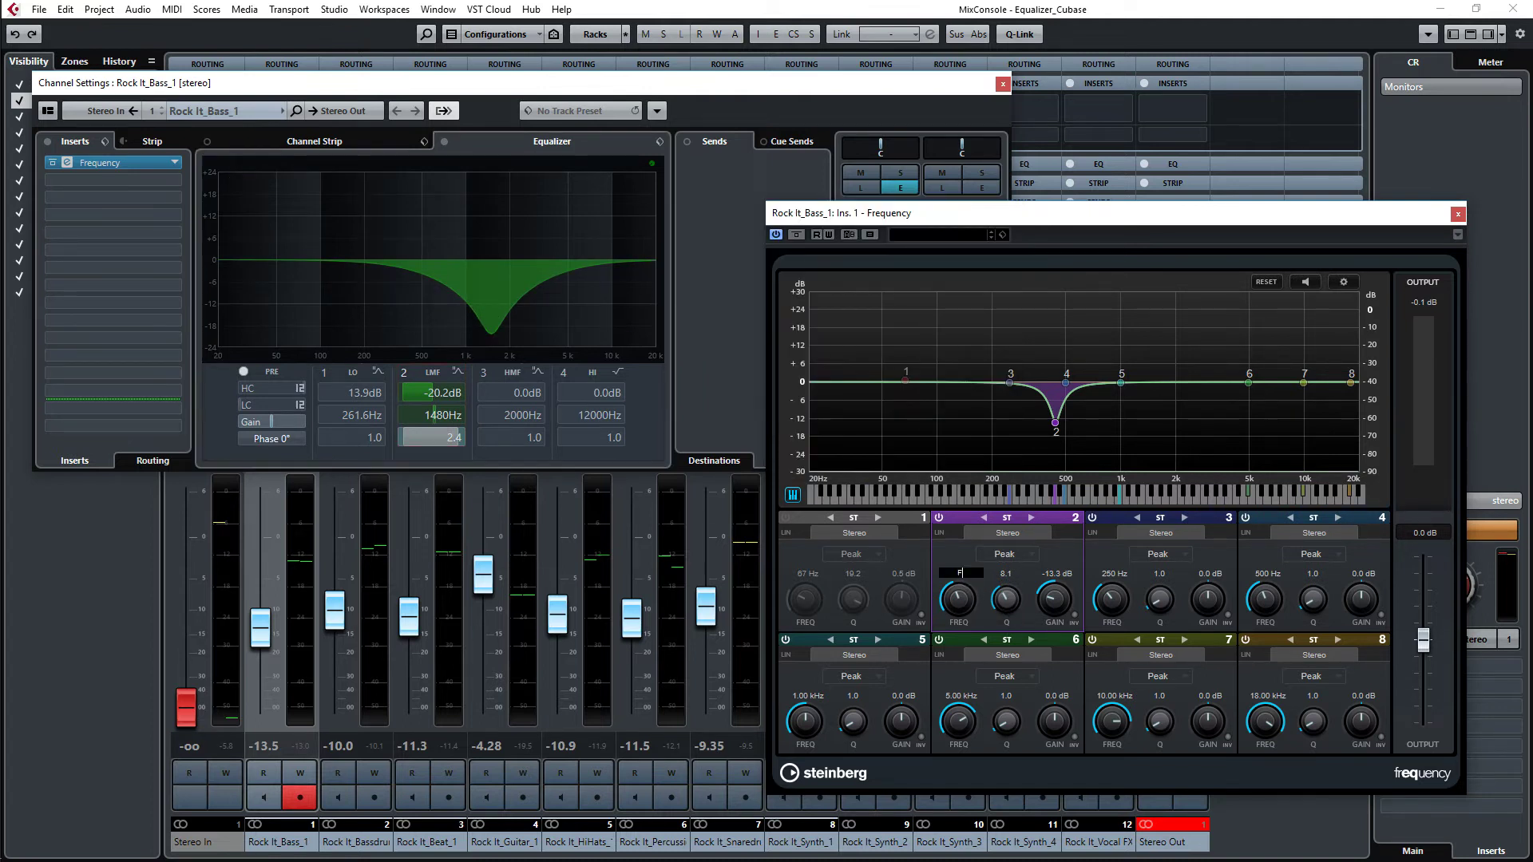
pyautogui.write('1480')
pyautogui.press('Return')
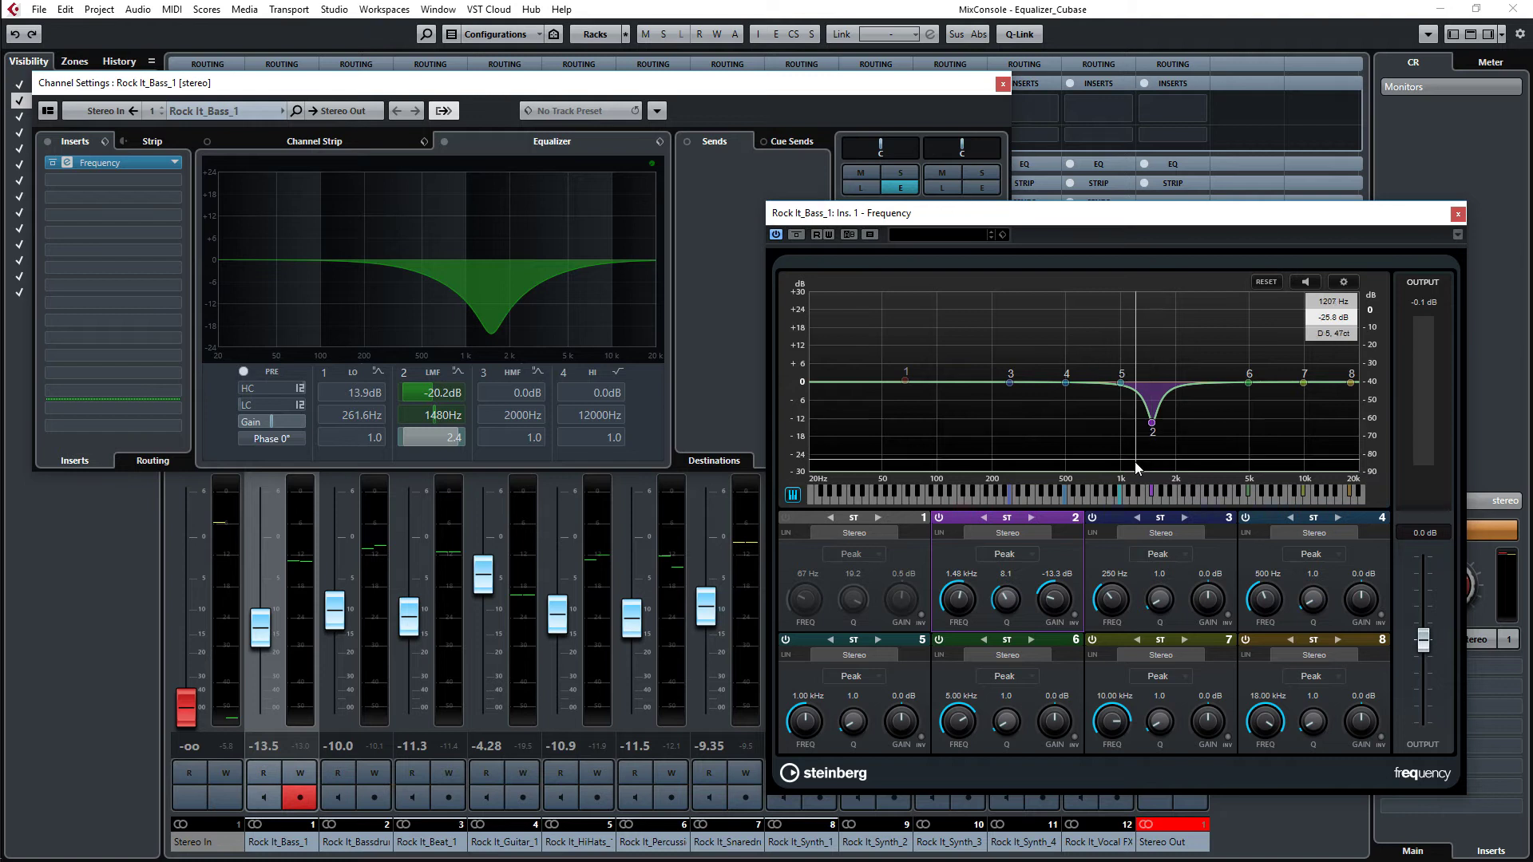
pyautogui.click(1144, 69)
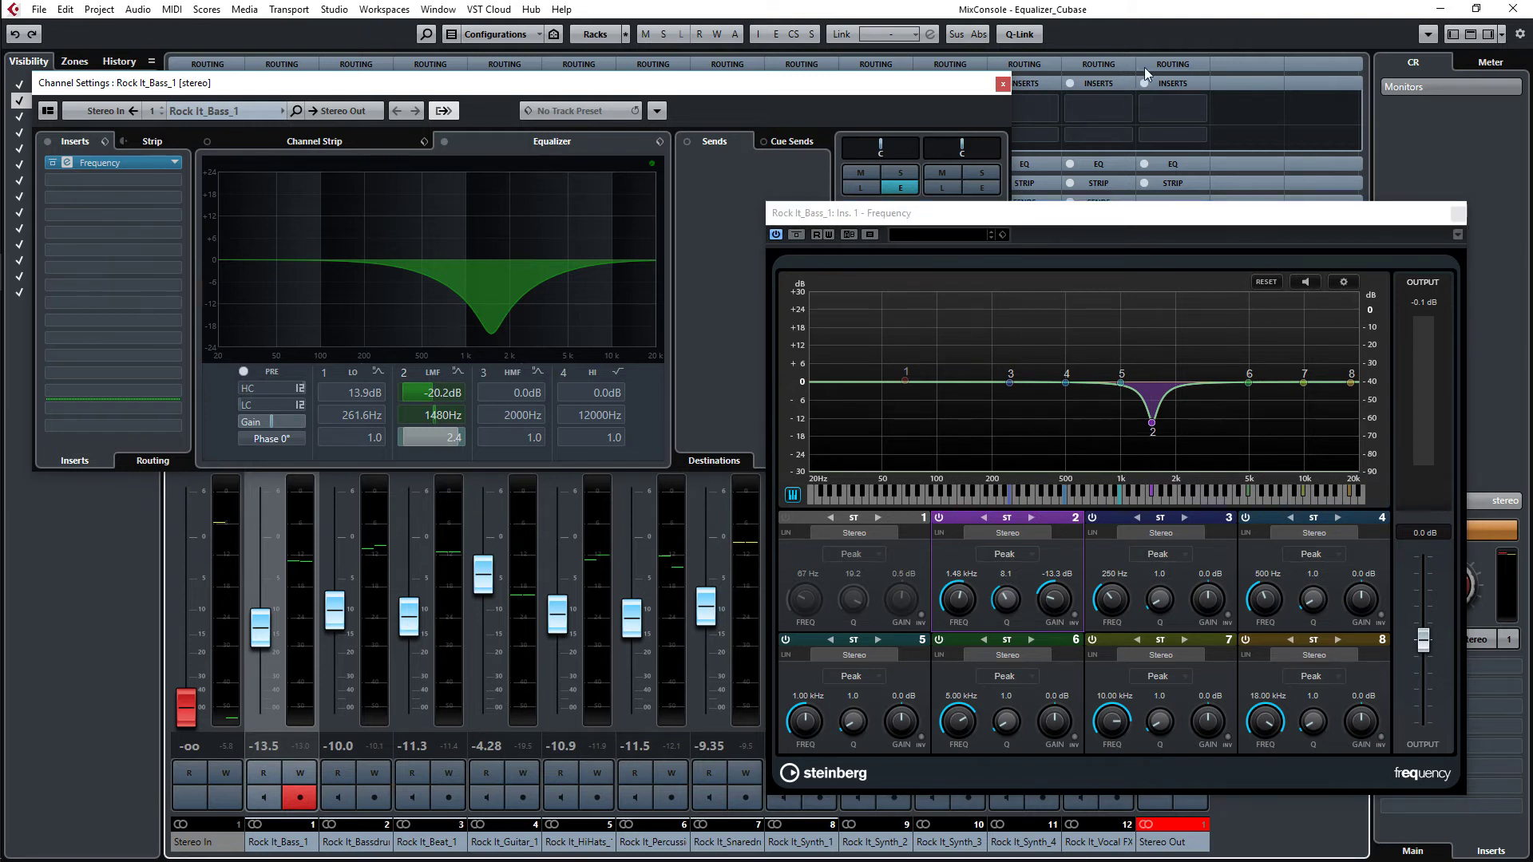
# - Switch off the channel EQ's LMF band and the Frequency plugin's band 2
pyautogui.click(403, 372)
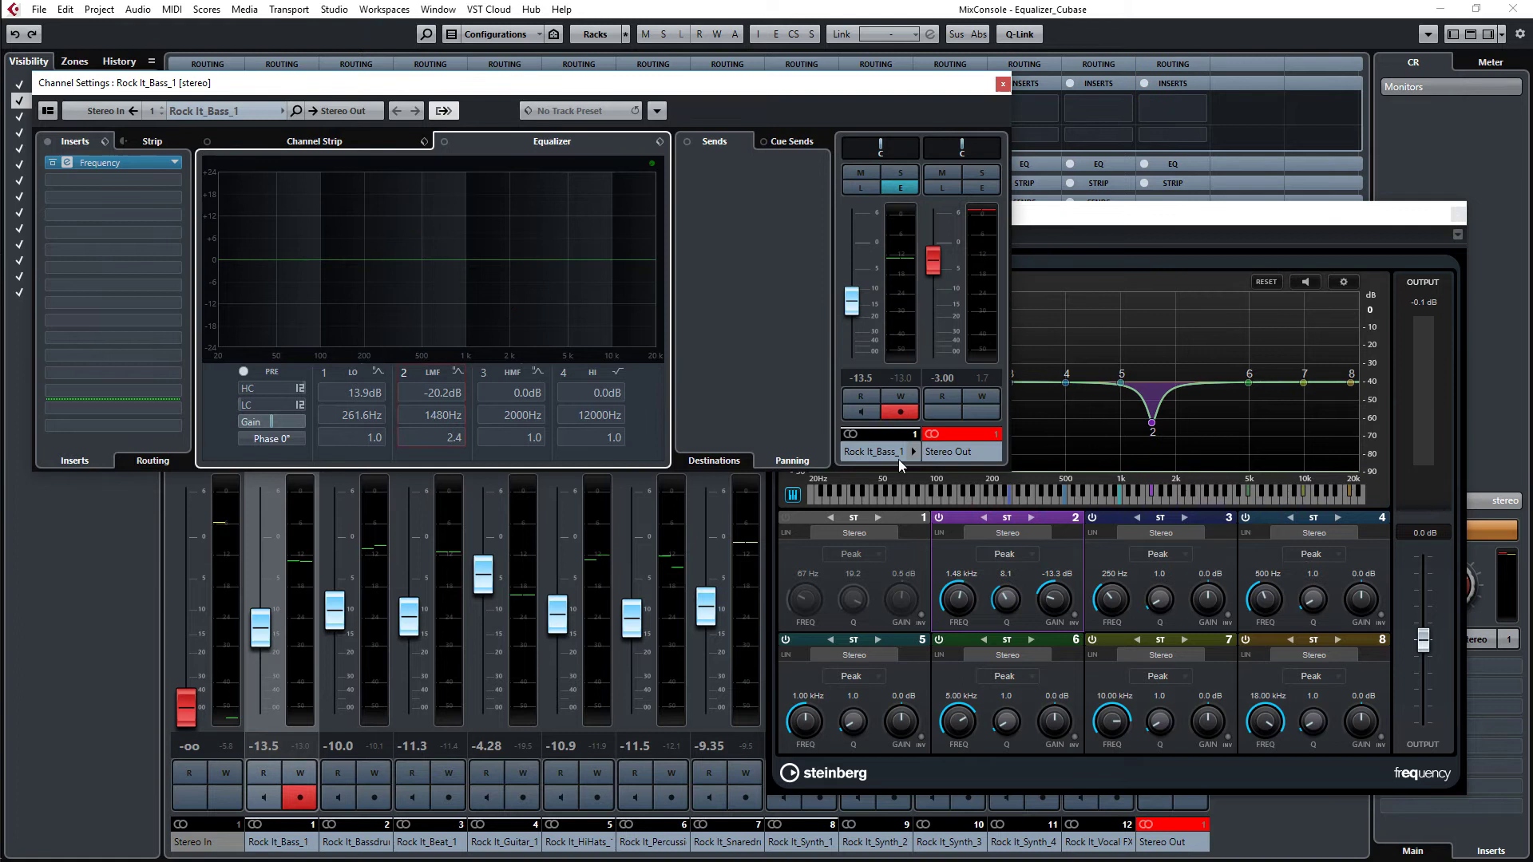
pyautogui.click(1155, 214)
pyautogui.click(941, 518)
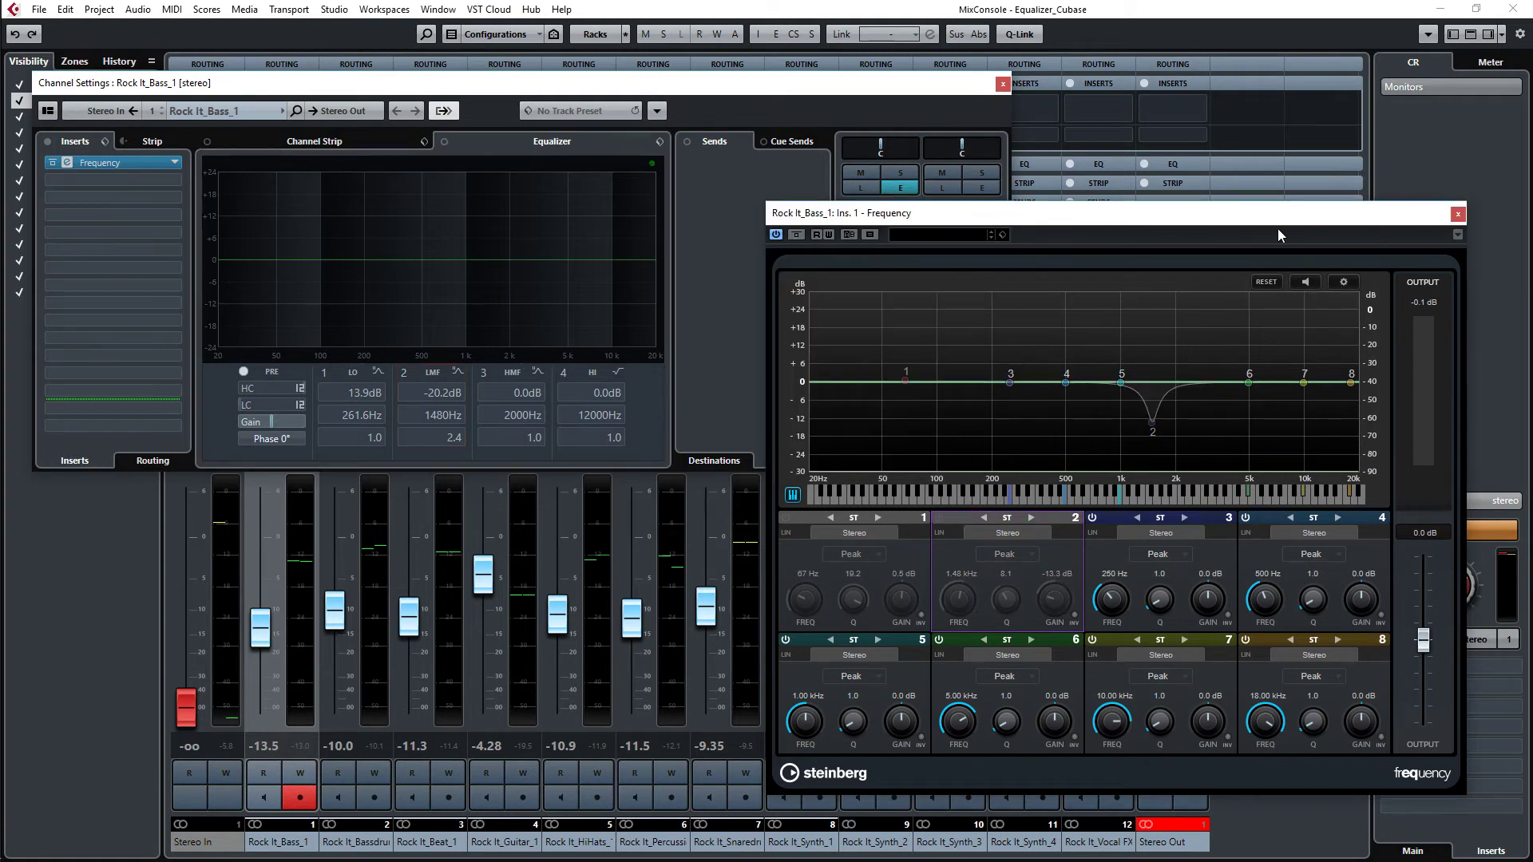
# - Close the plugin and channel settings windows, leave the MixConsole, and start playback
pyautogui.click(1457, 214)
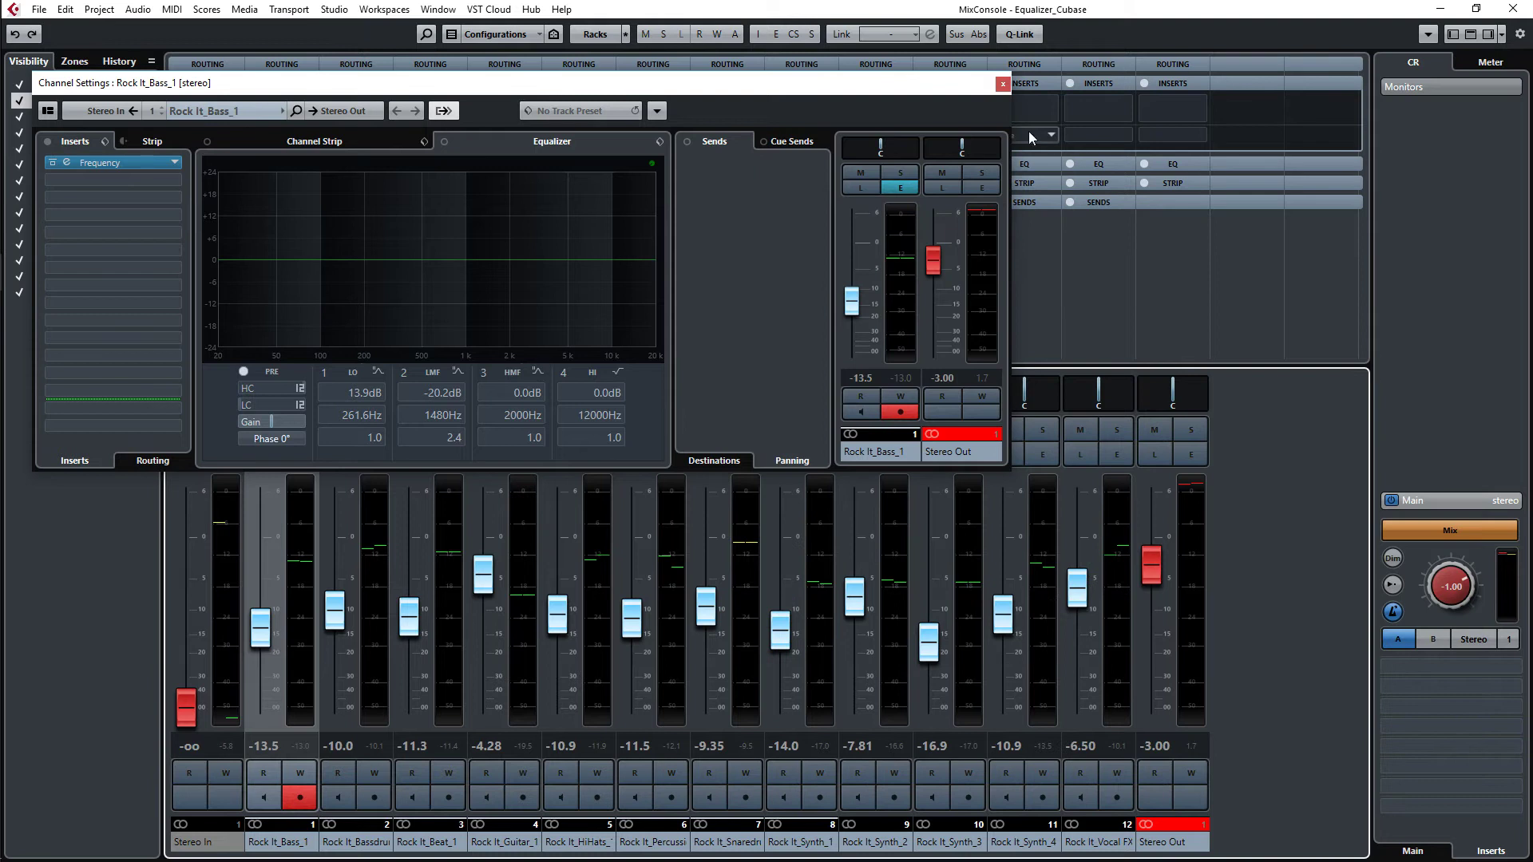
pyautogui.click(1002, 85)
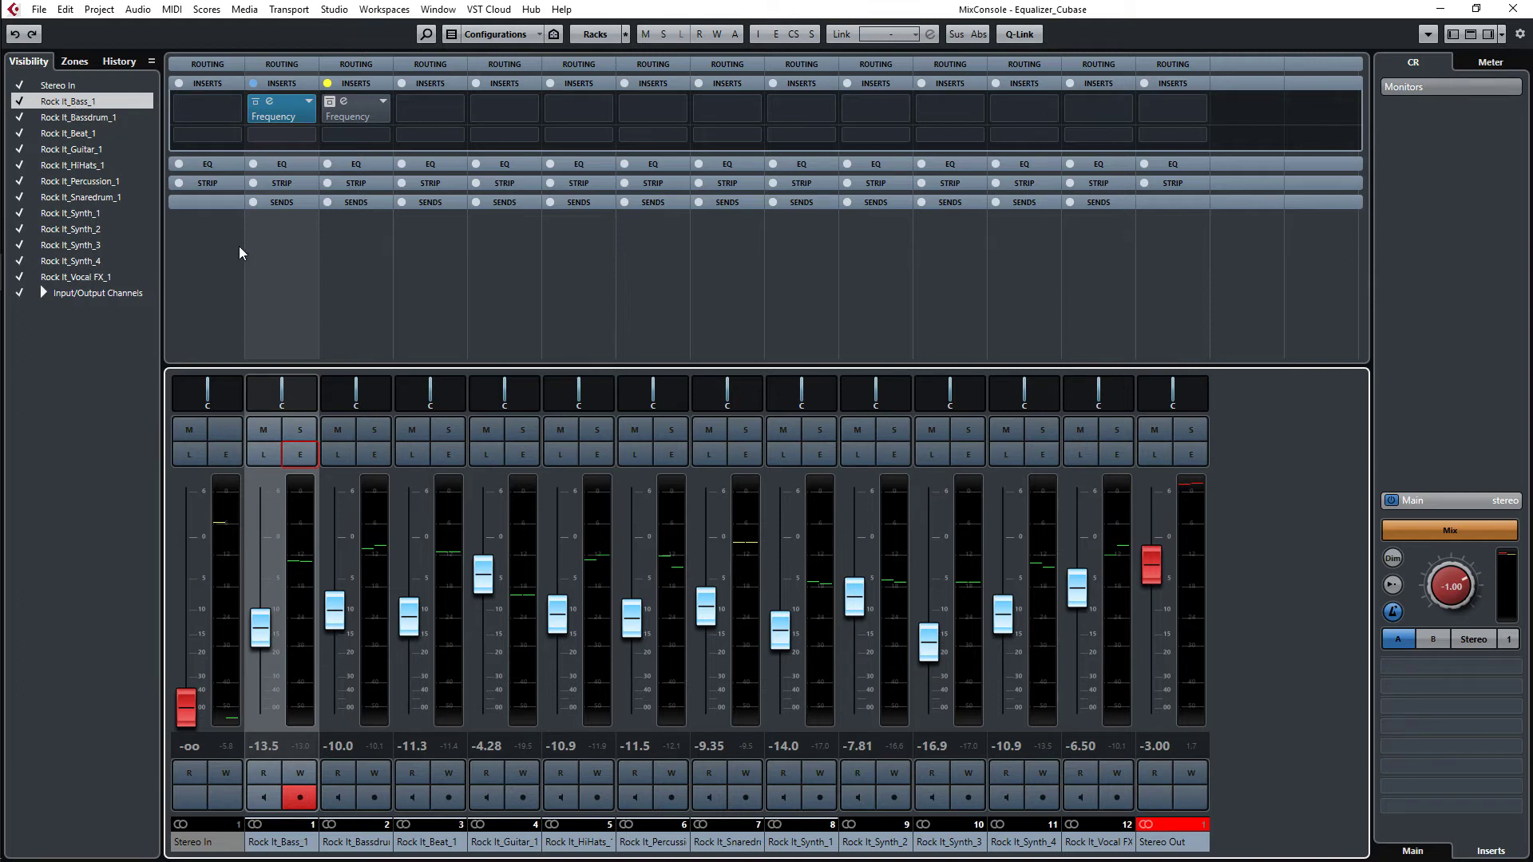
pyautogui.press('F3')
pyautogui.press('space')
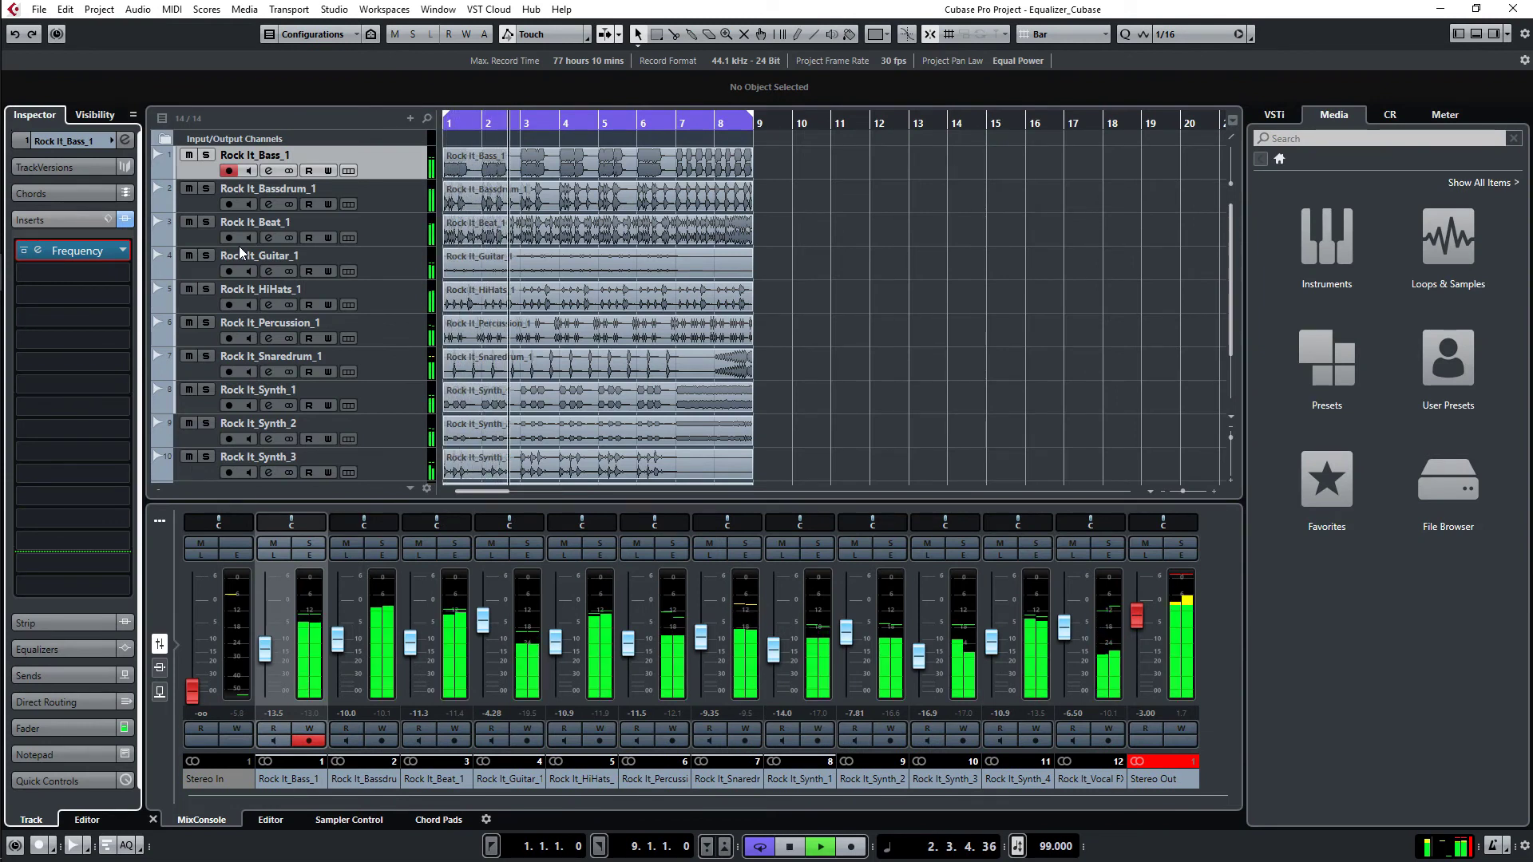
# - Stop playback, select the Bassdrum track, and reopen the full-screen MixConsole
pyautogui.press('space')
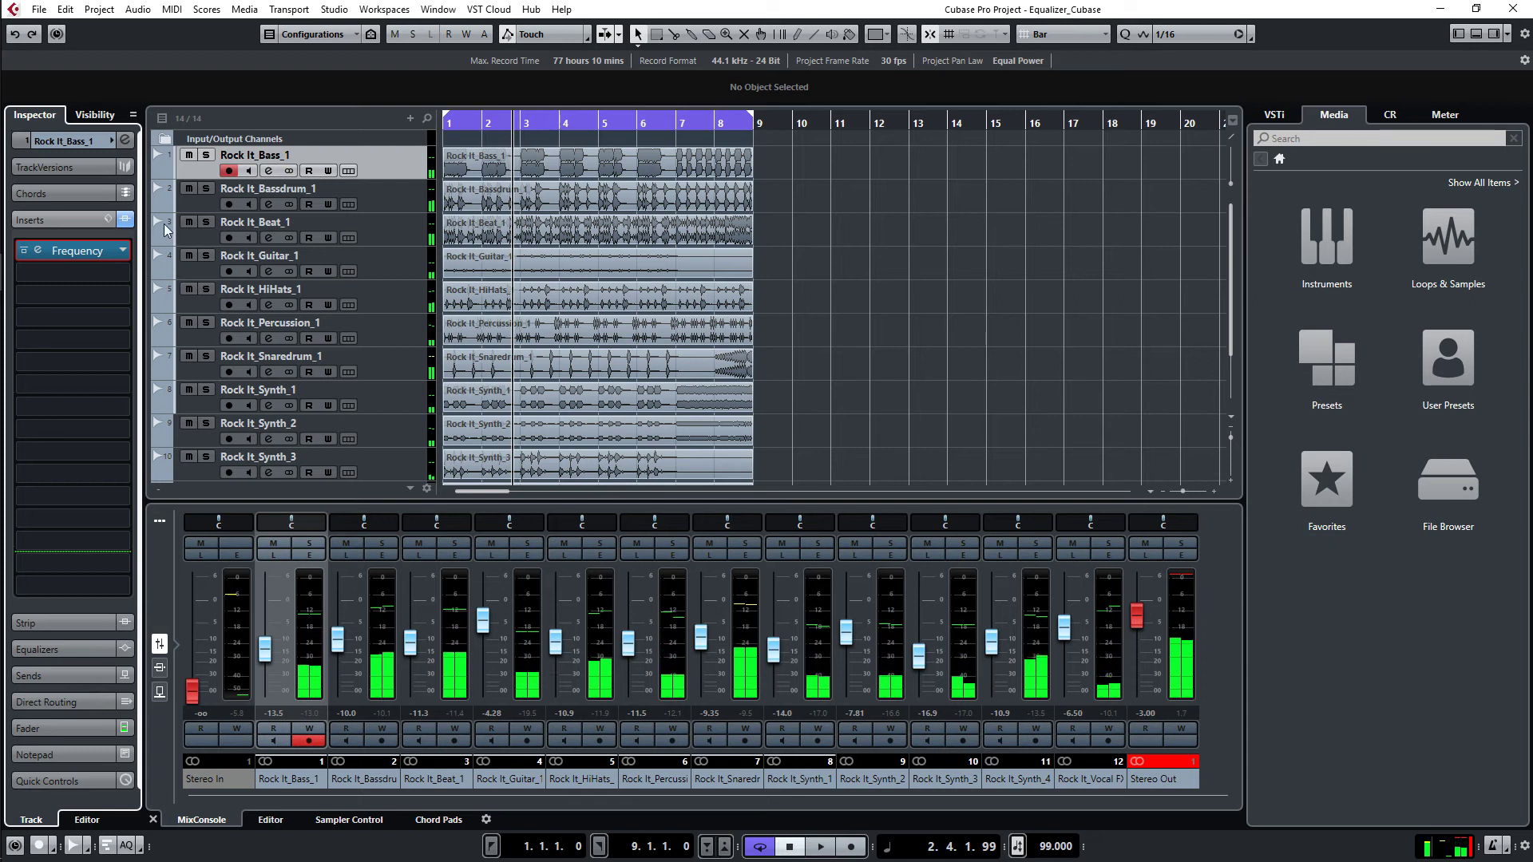
pyautogui.rightClick(409, 196)
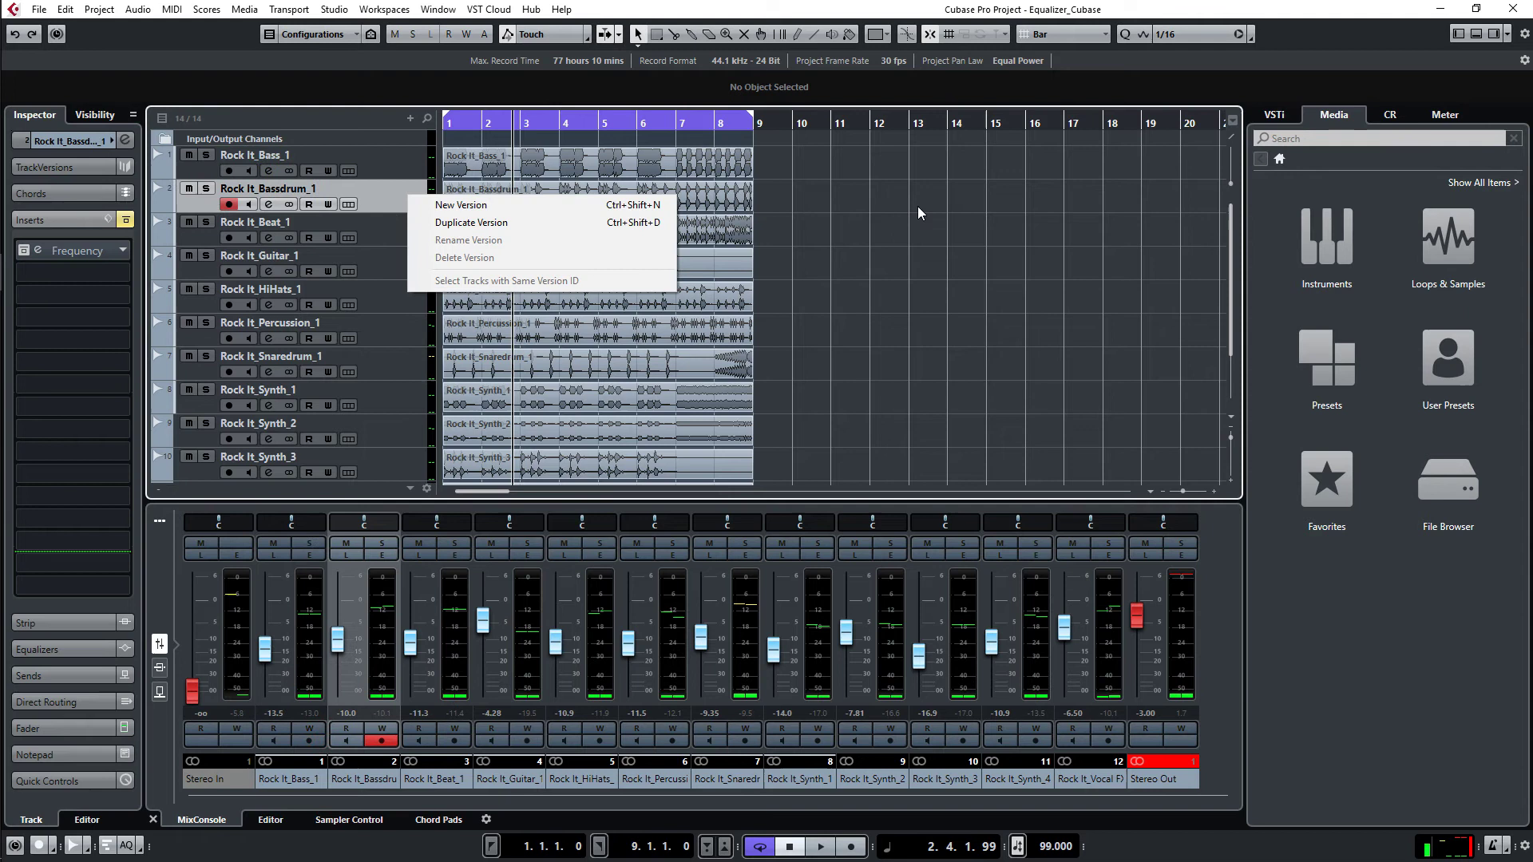
pyautogui.click(401, 192)
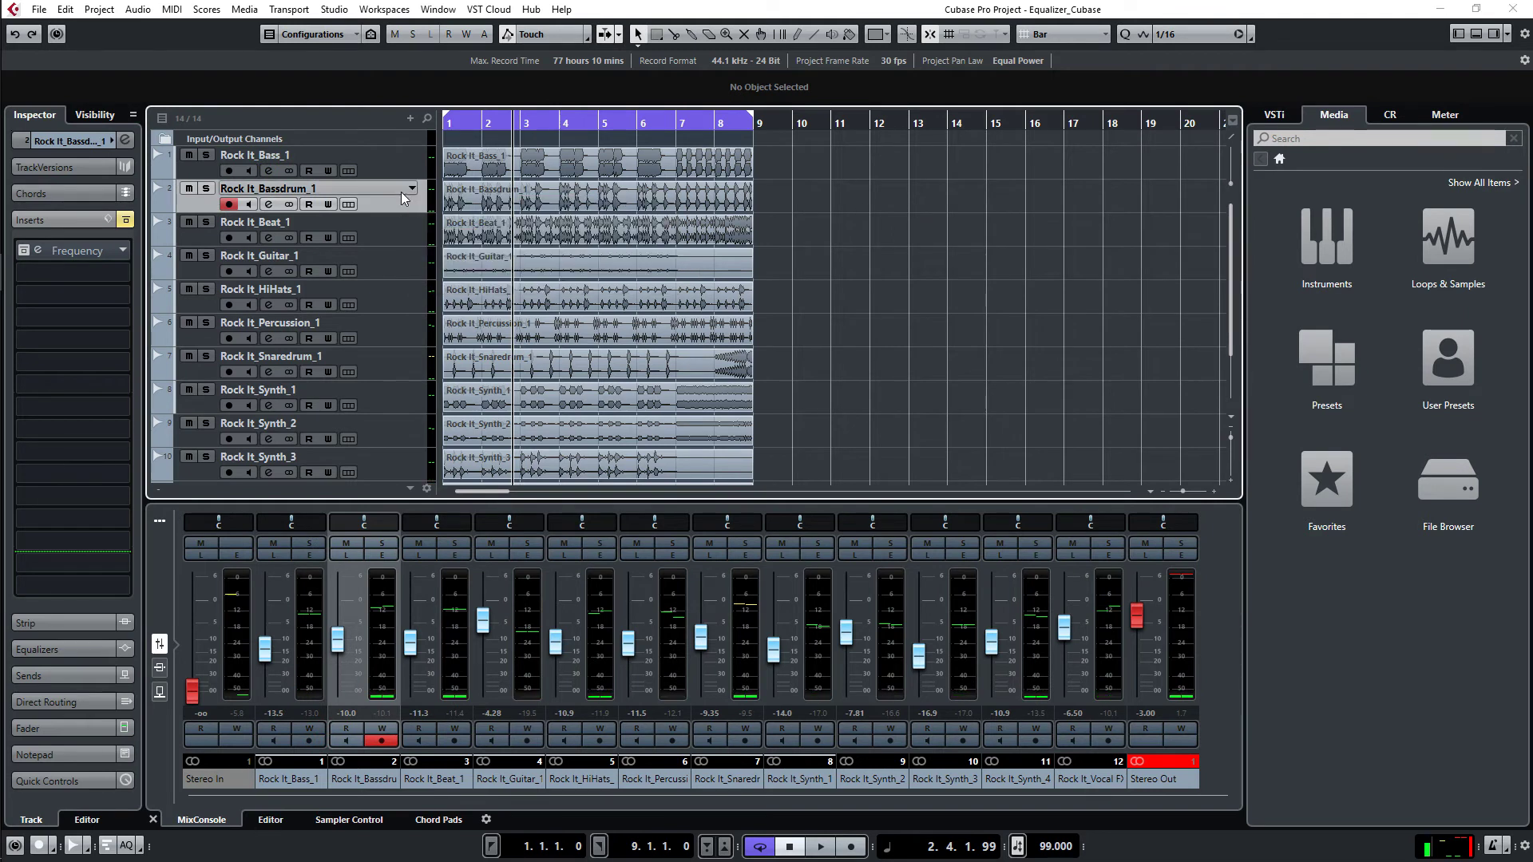
pyautogui.press('F3')
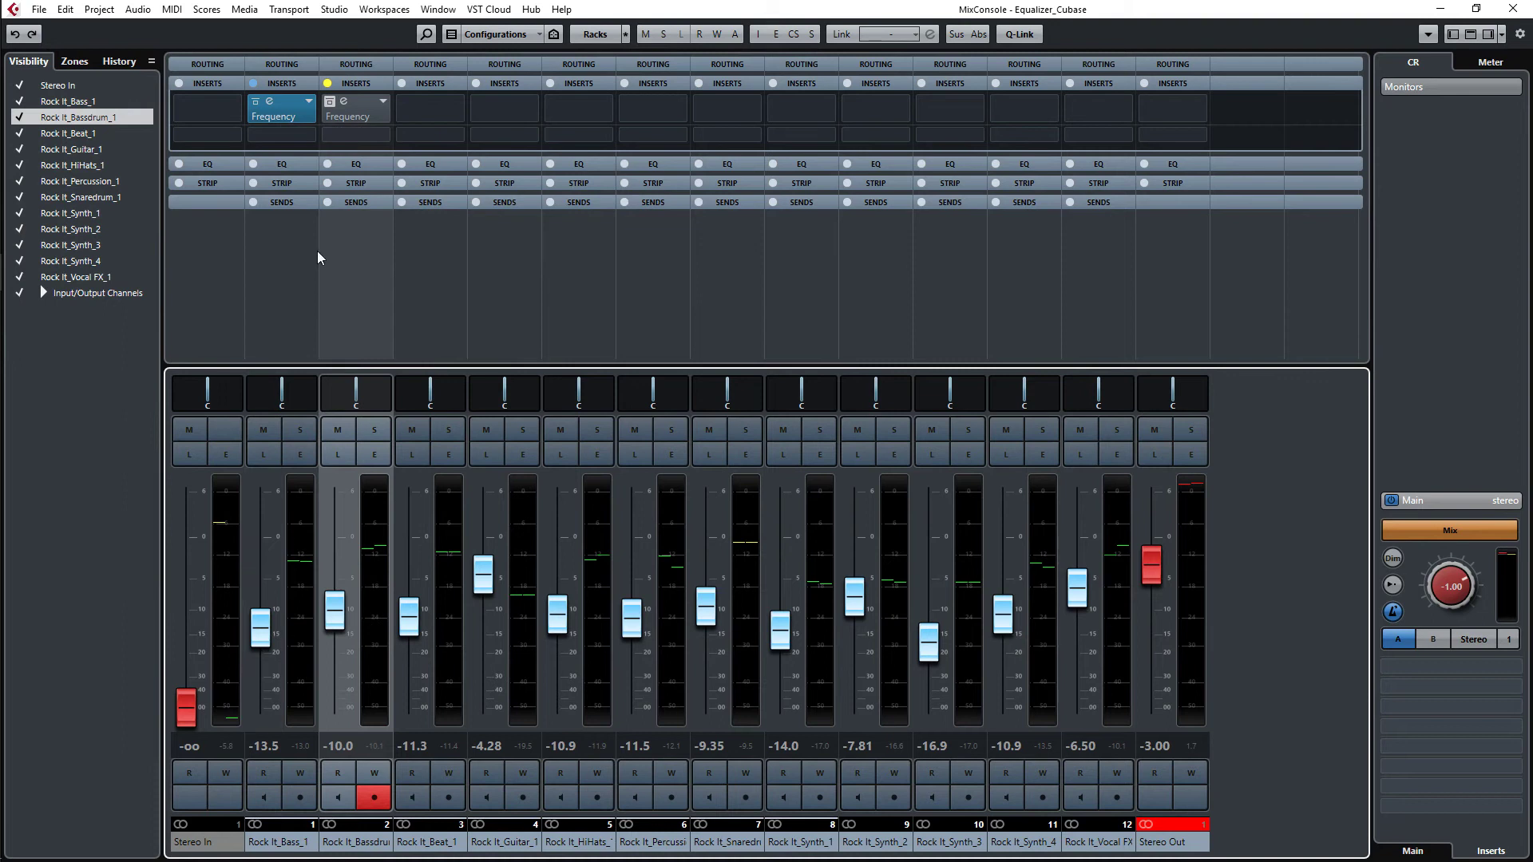
# - Open Rock It_Bassdrum_1's Frequency EQ and take it out of bypass with a flat curve
pyautogui.click(341, 99)
pyautogui.click(344, 101)
pyautogui.moveTo(966, 184); pyautogui.dragTo(750, 184)
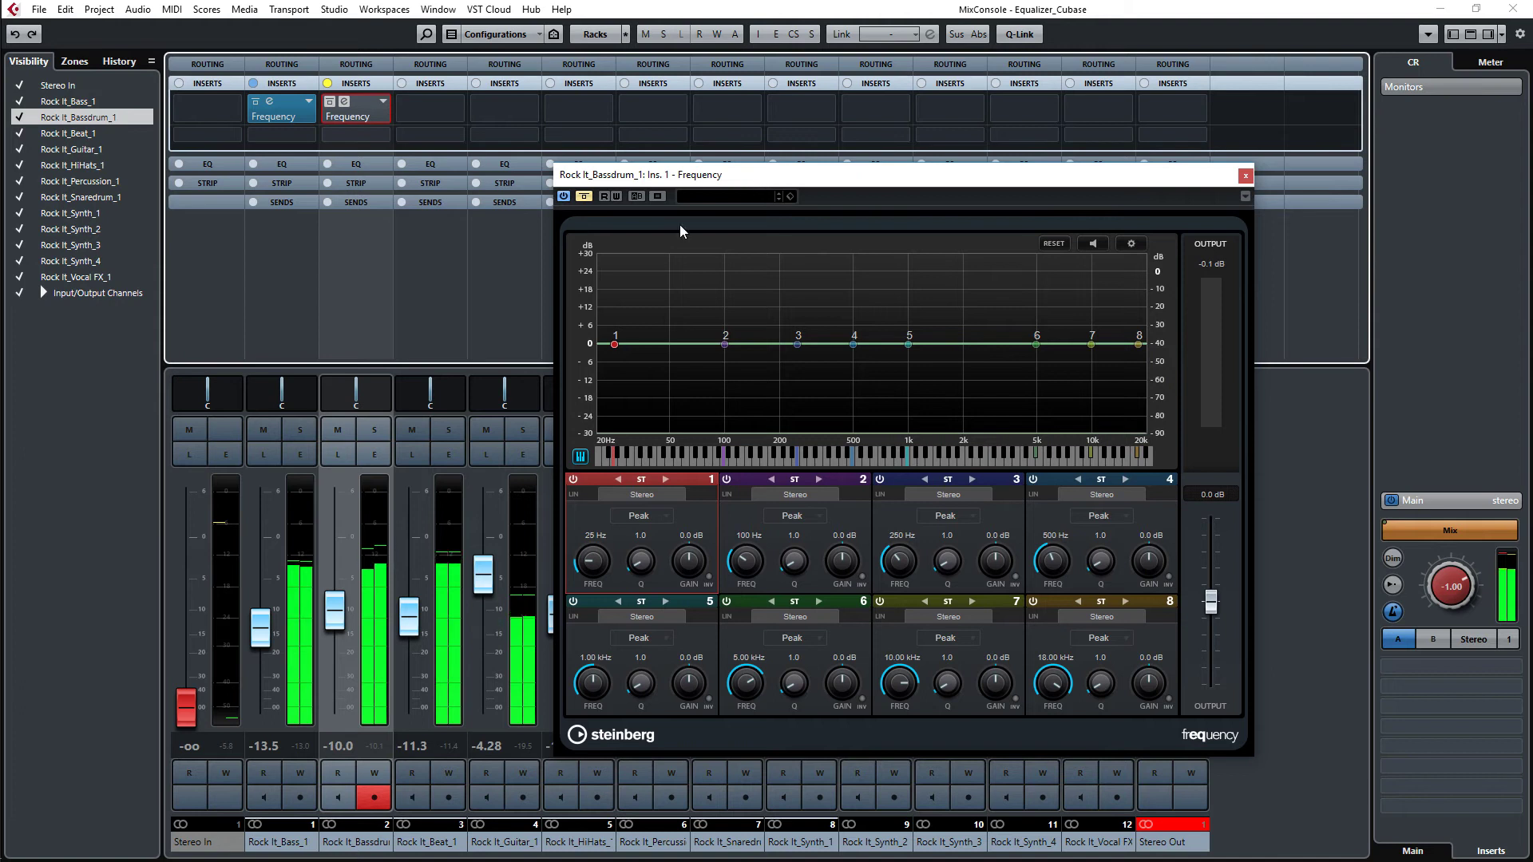
pyautogui.click(583, 197)
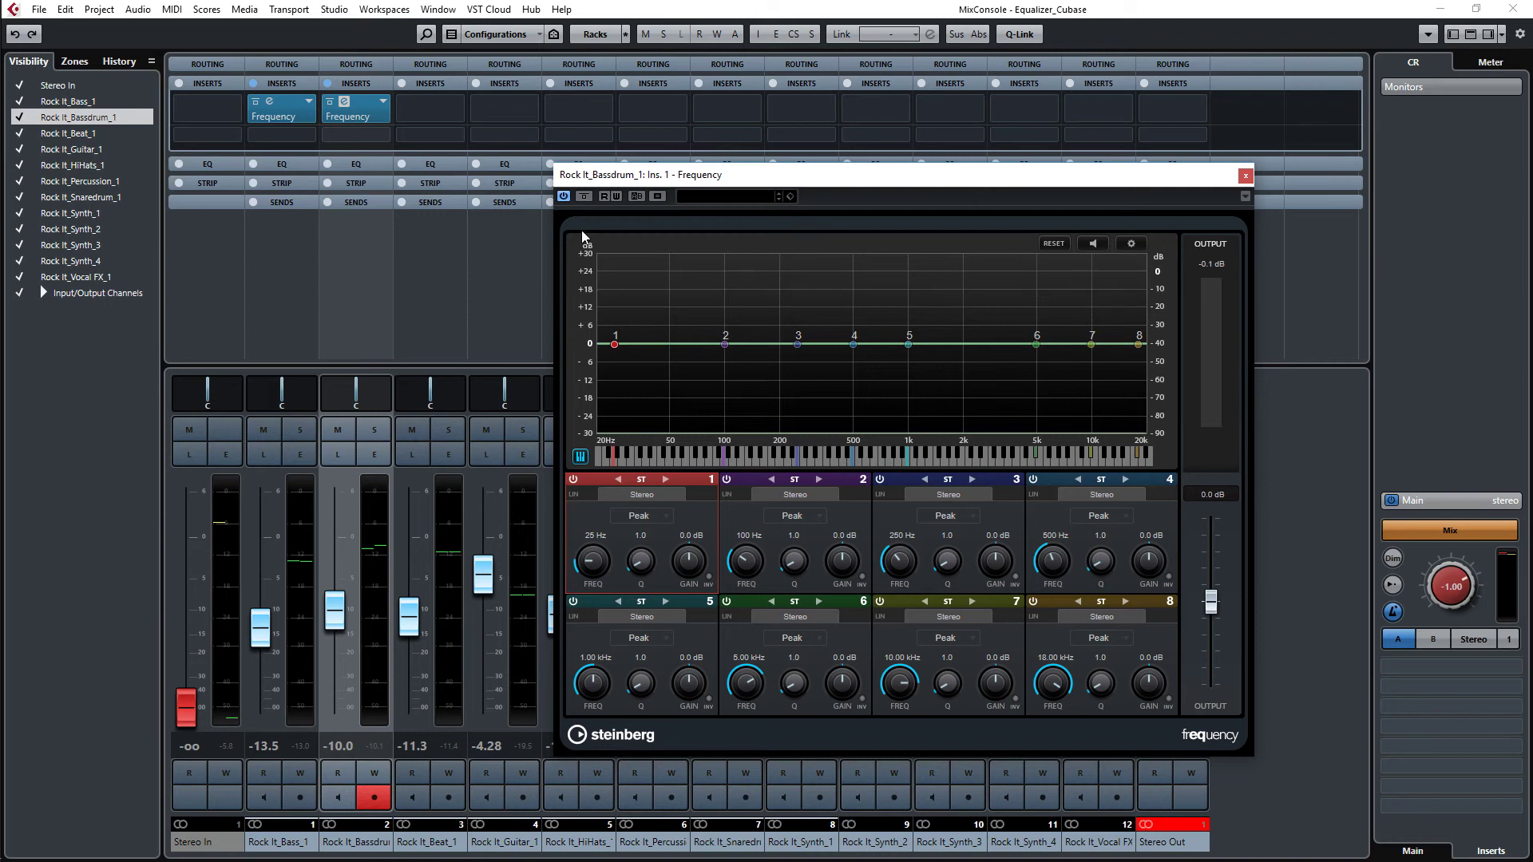
# - Close the Bassdrum EQ and bring up the Bass track's Frequency EQ window
pyautogui.click(1243, 179)
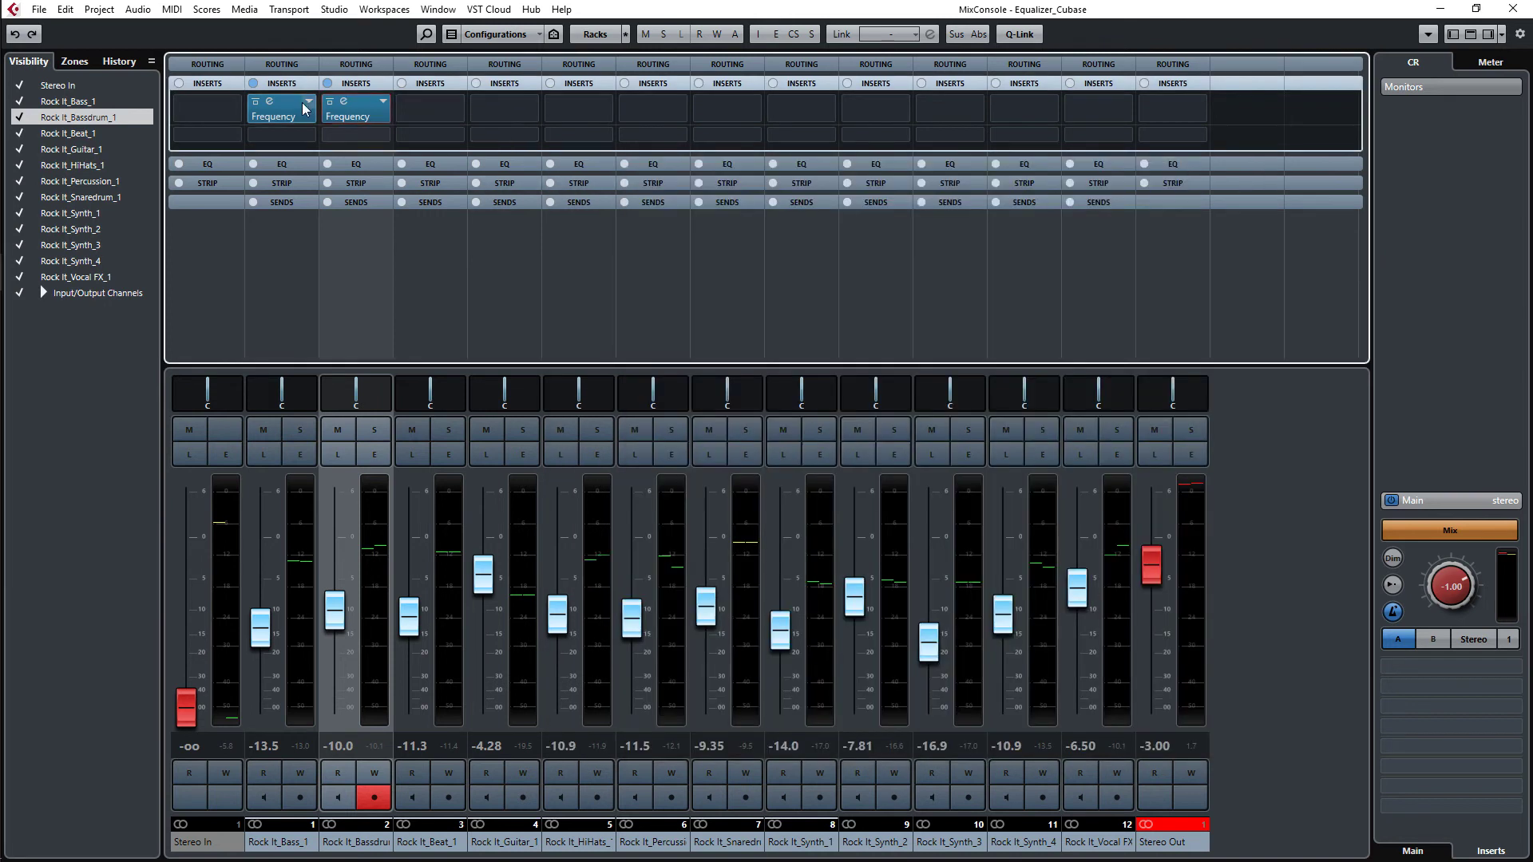
pyautogui.click(268, 107)
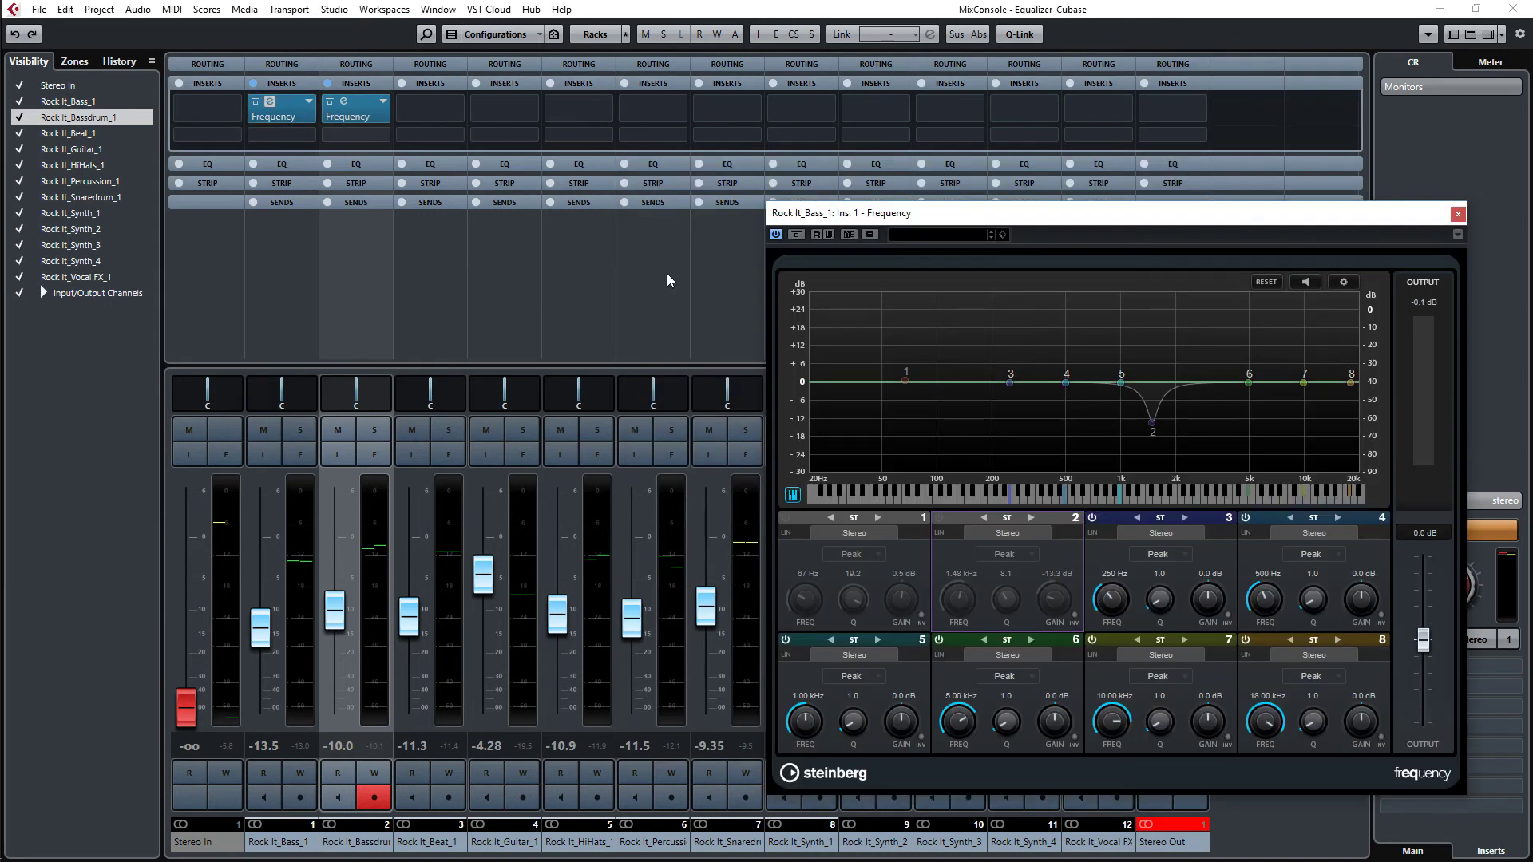
pyautogui.moveTo(1049, 216); pyautogui.dragTo(882, 171)
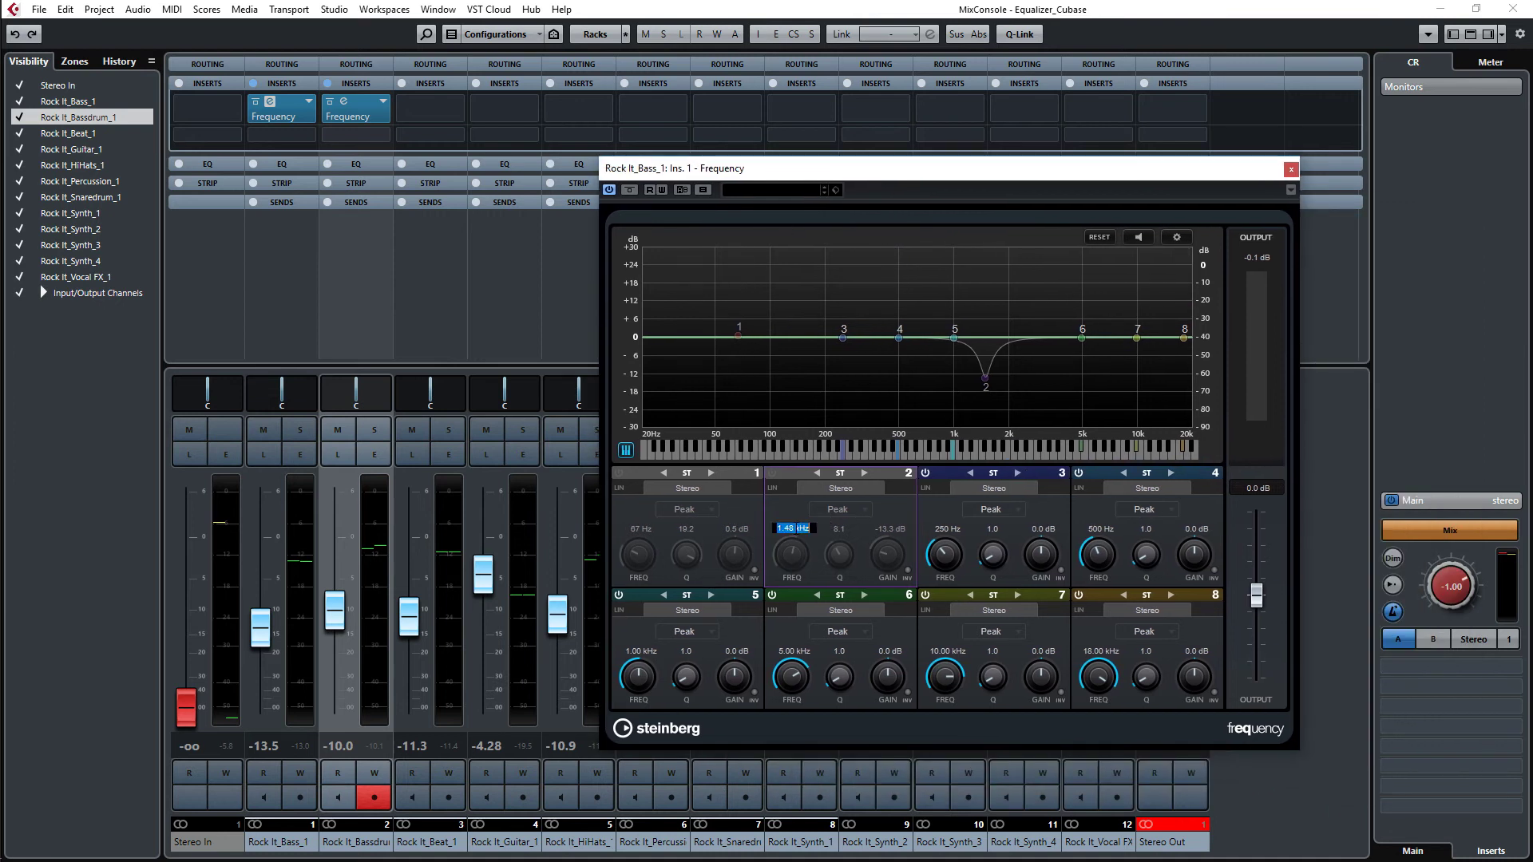
# - Set band 2 to 49 Hz, switch it on, and bypass the Bassdrum Frequency insert
pyautogui.write('49')
pyautogui.press('Return')
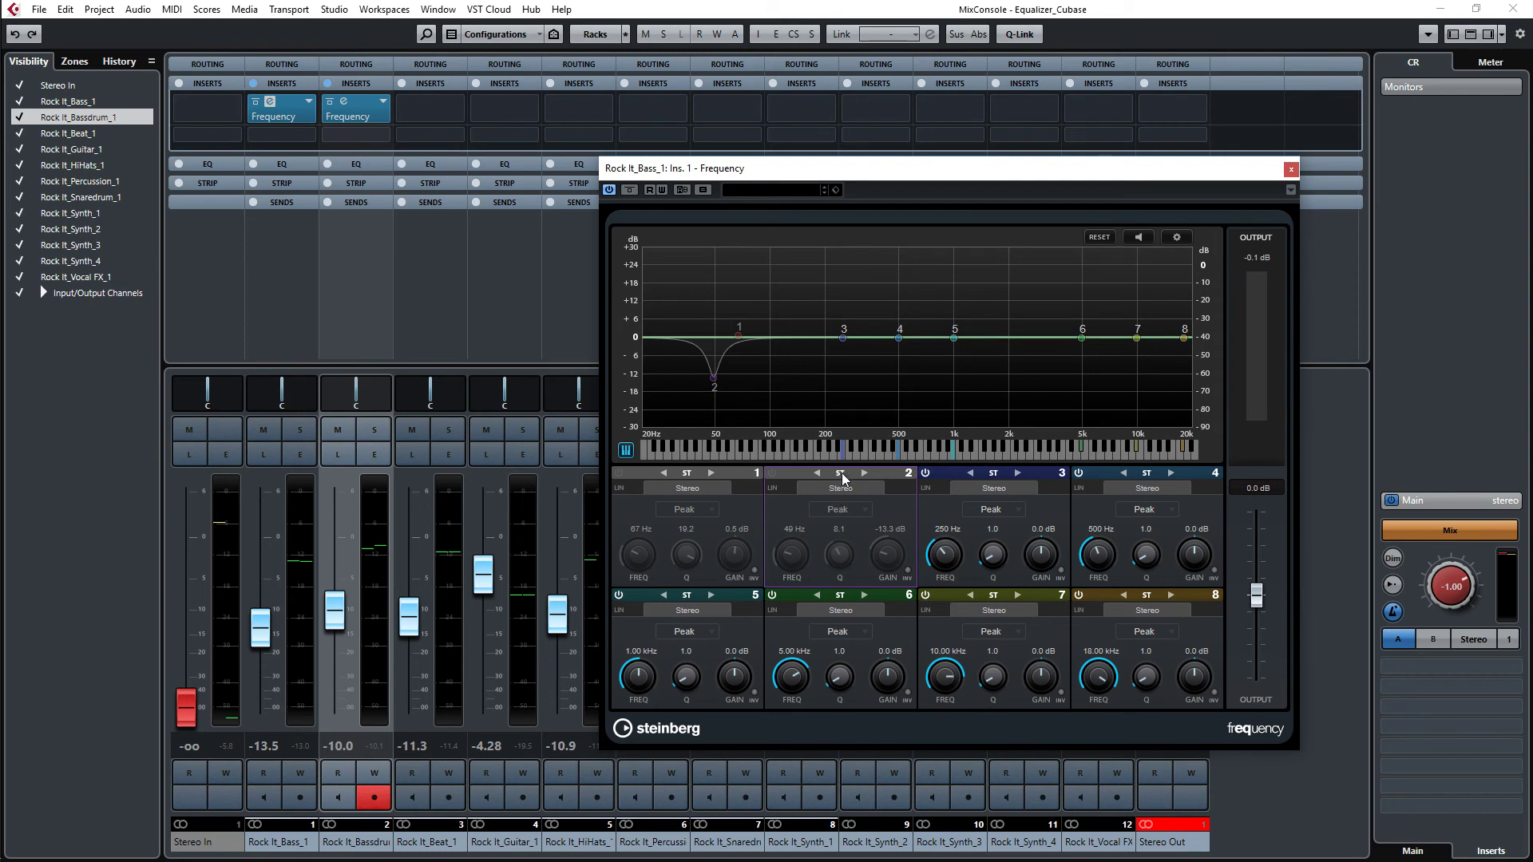
pyautogui.click(772, 473)
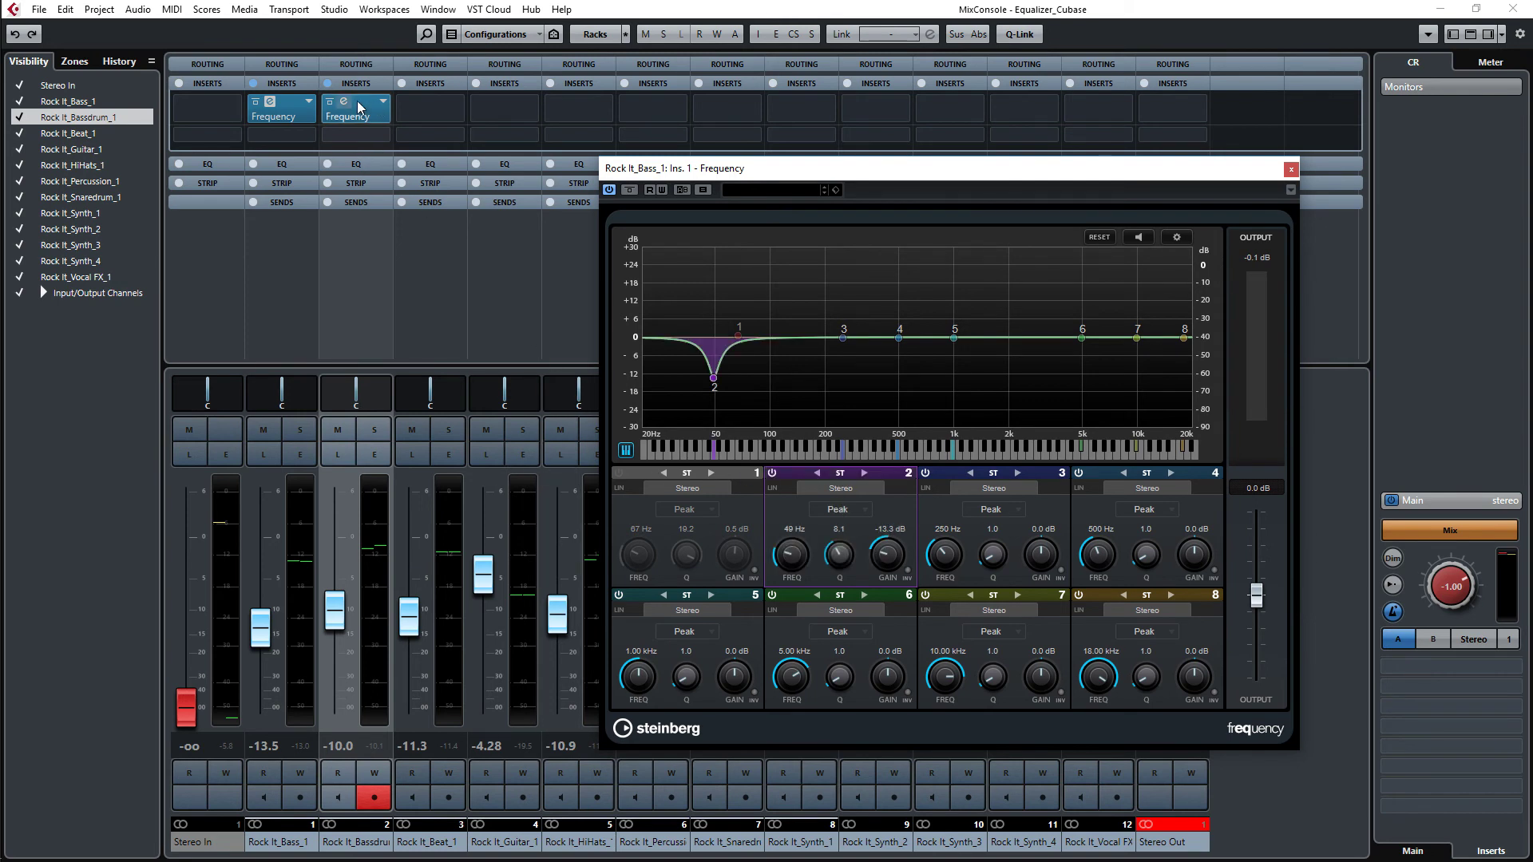
pyautogui.click(332, 103)
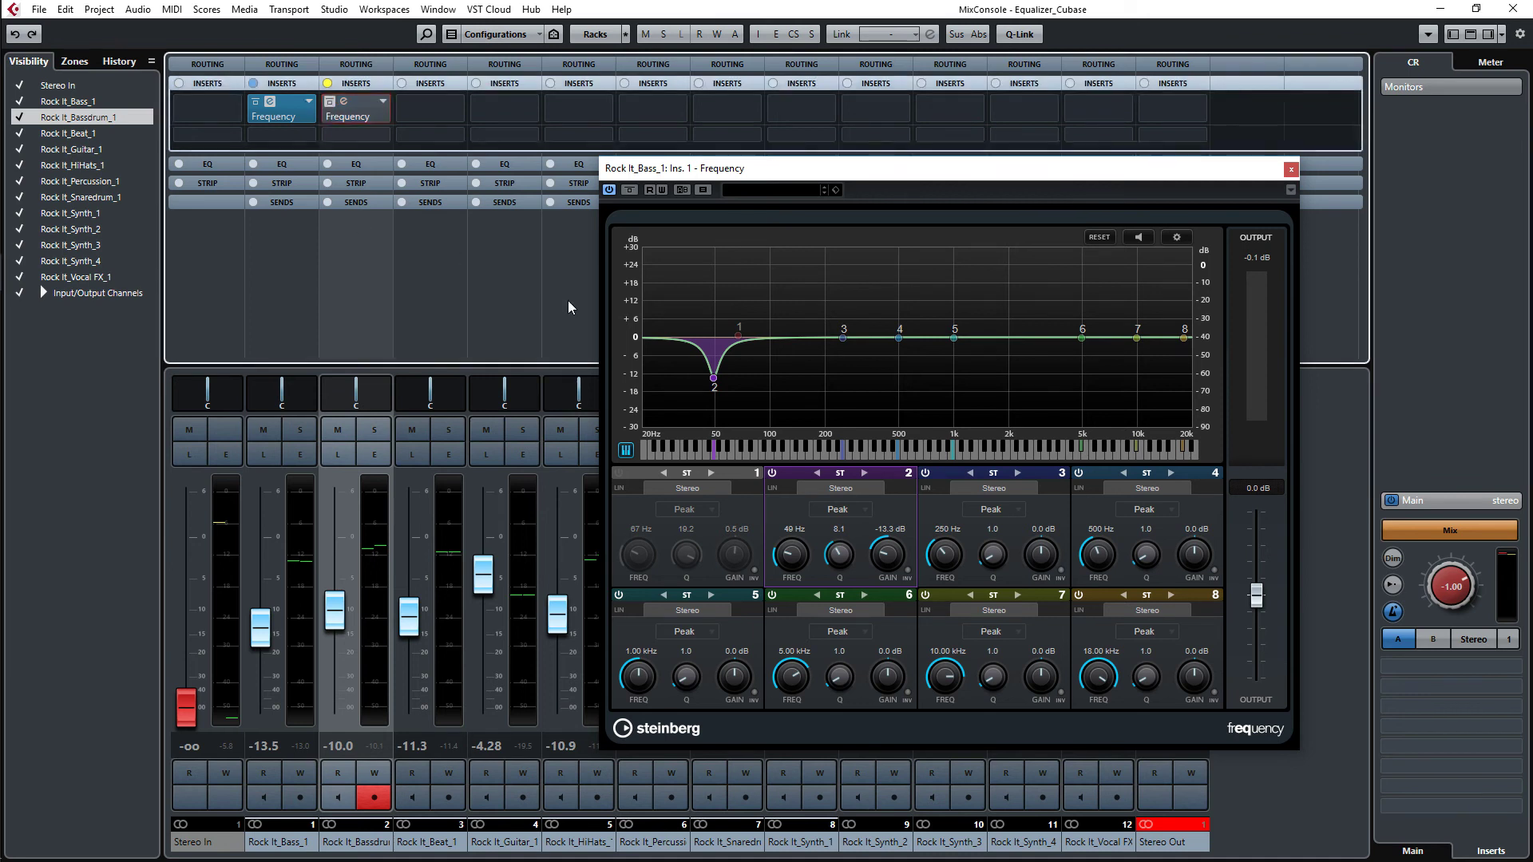
# - Play the song, A/B the Bass EQ via bypass, and set the 49 Hz notch to -18.0 dB, Q 20.0
pyautogui.press('space')
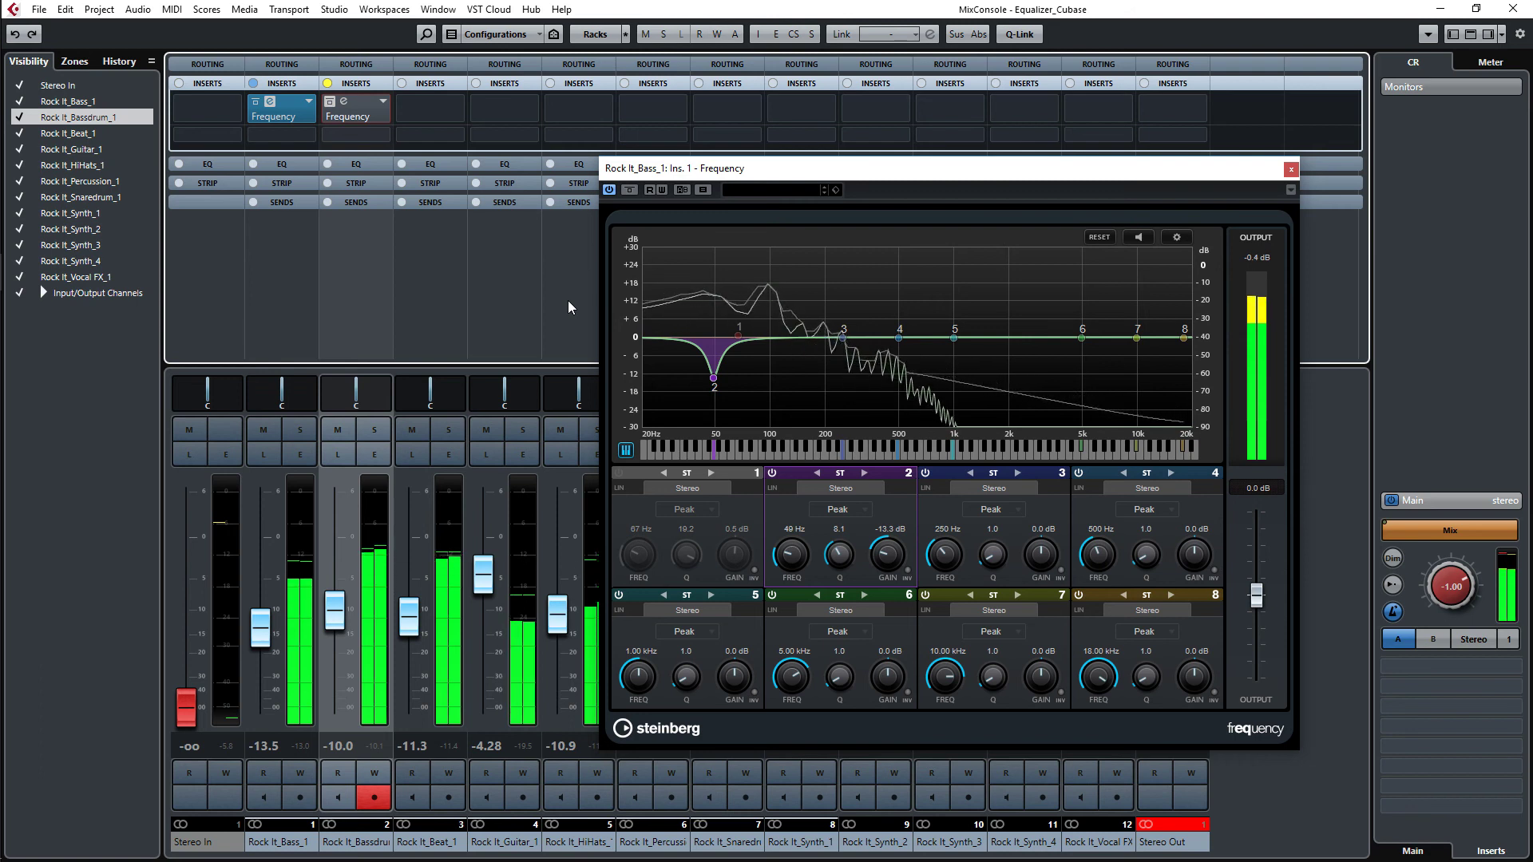
pyautogui.click(628, 190)
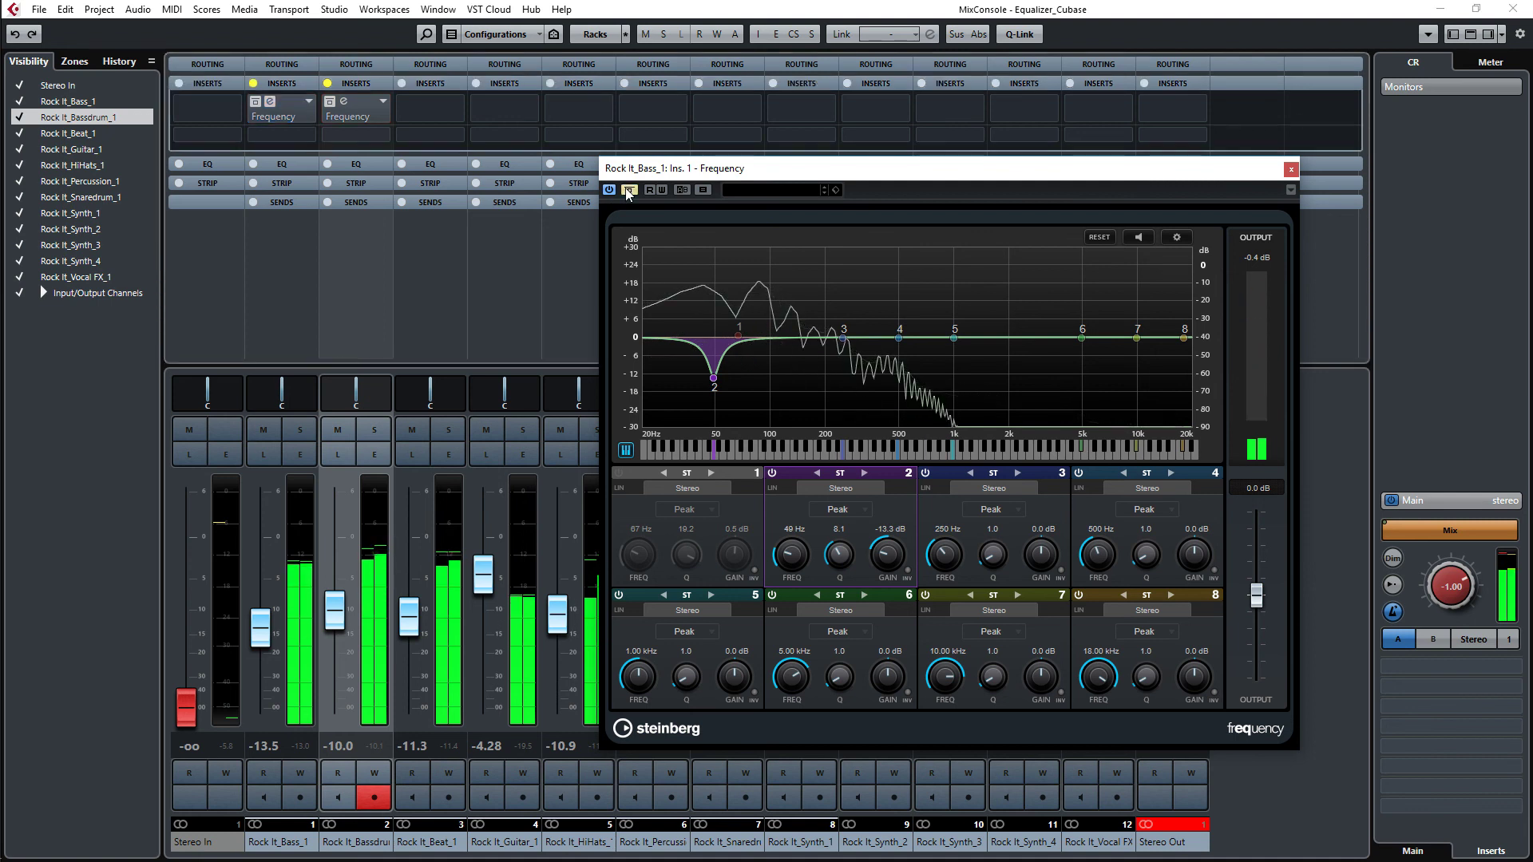
pyautogui.click(628, 192)
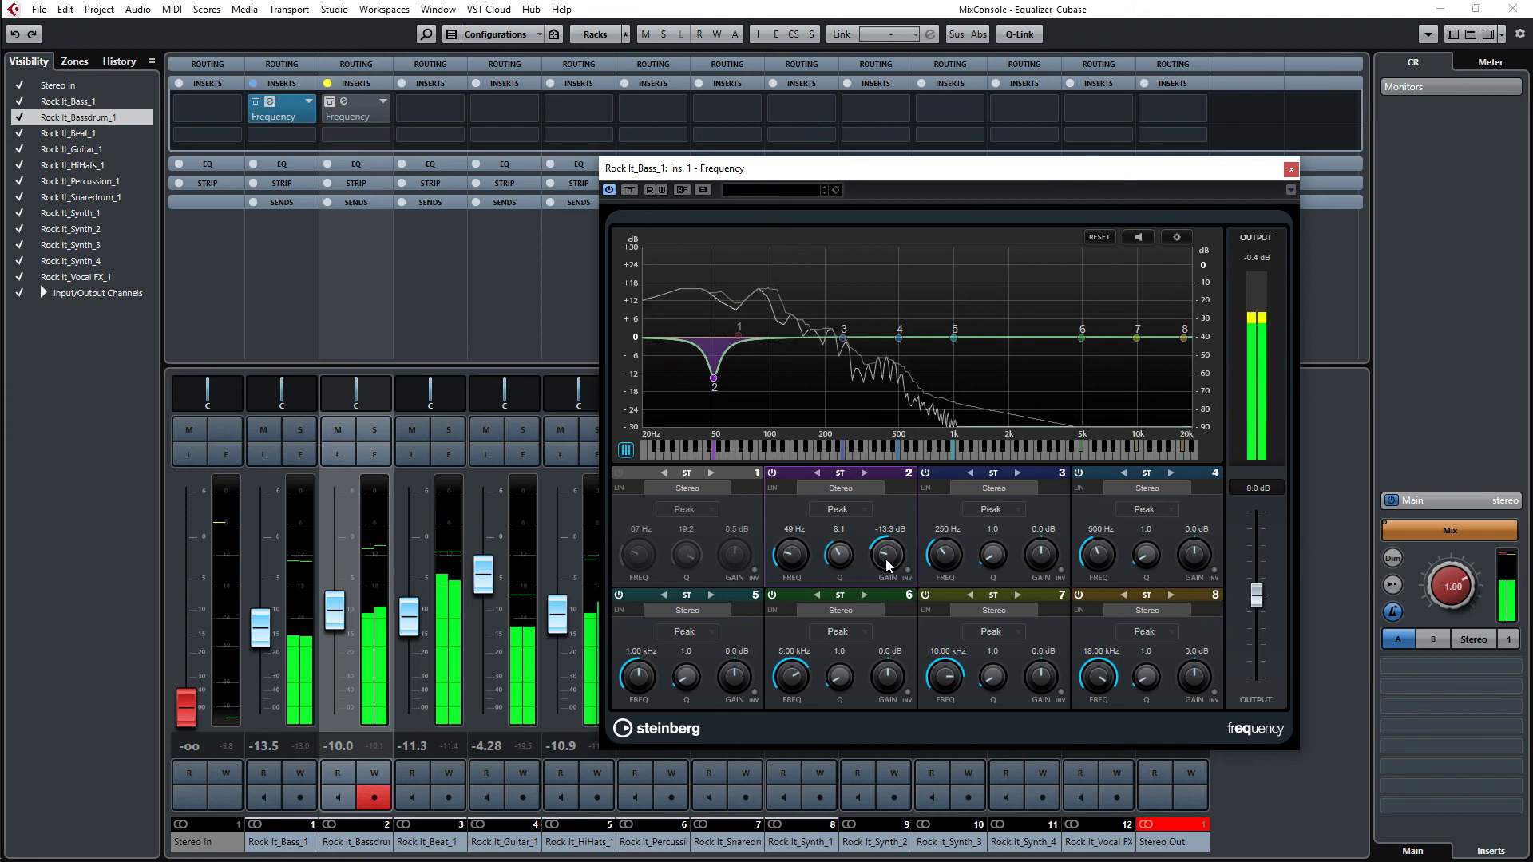
pyautogui.moveTo(885, 564)
pyautogui.mouseDown()
pyautogui.moveTo(886, 534)
pyautogui.moveTo(886, 585)
pyautogui.moveTo(838, 531)
pyautogui.moveTo(842, 422)
pyautogui.mouseUp()
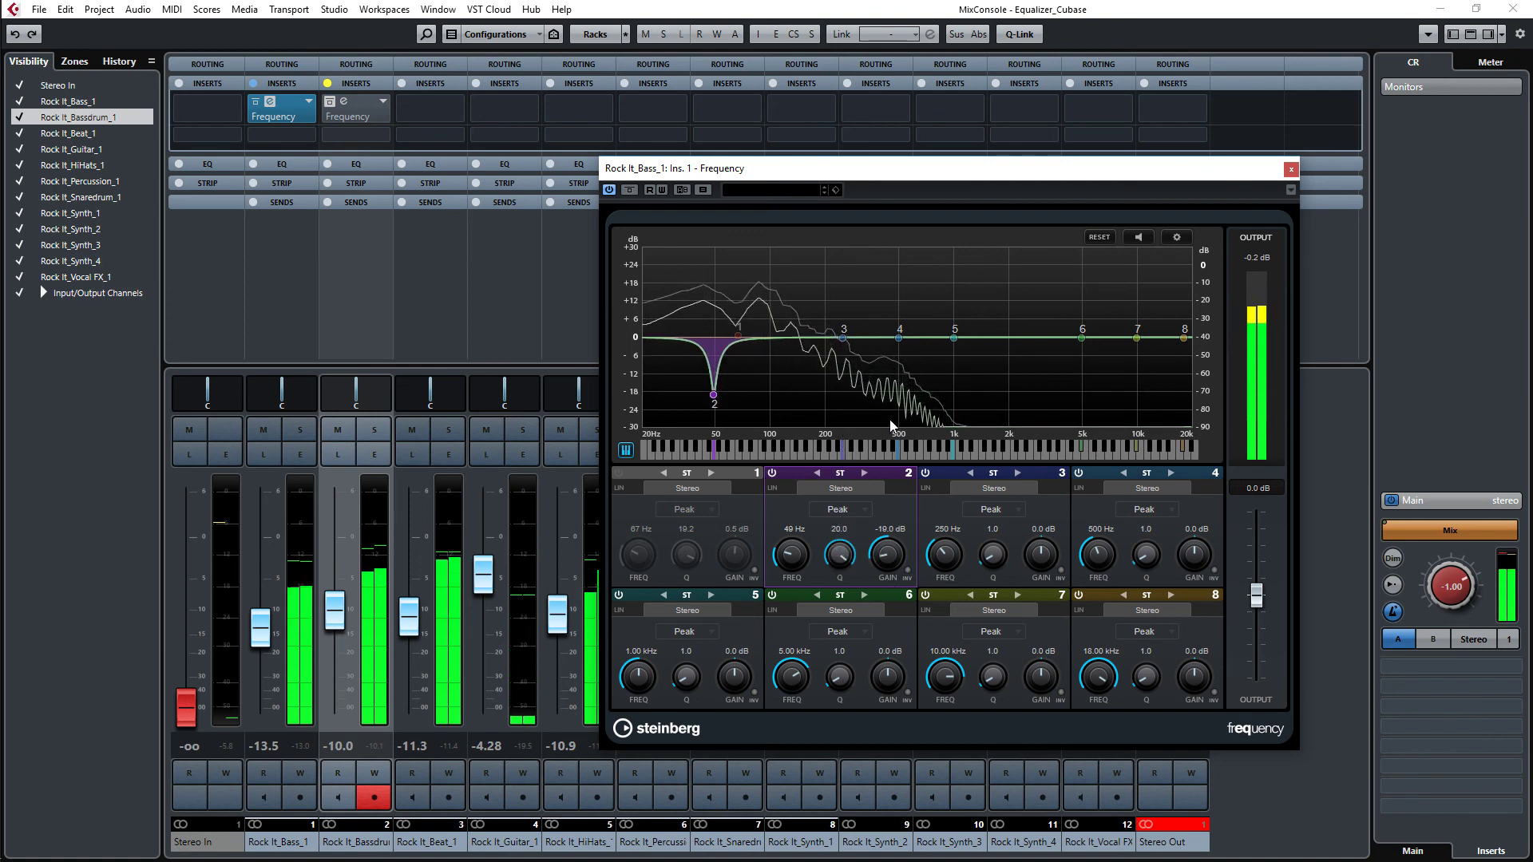